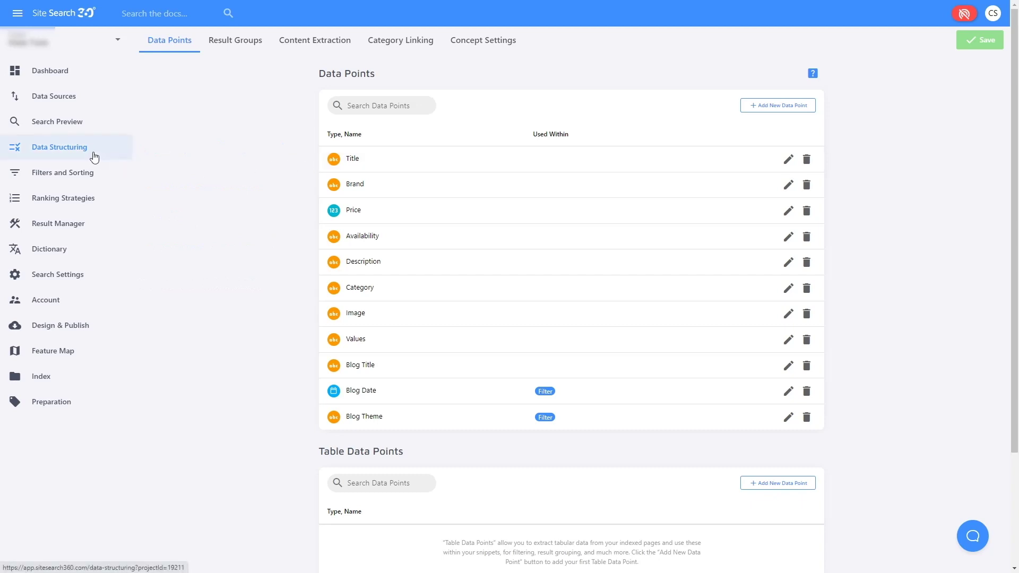
- Return to the Data Points tab and open Add New Data Point
{"action": "left_click", "coordinate": [138, 47]}
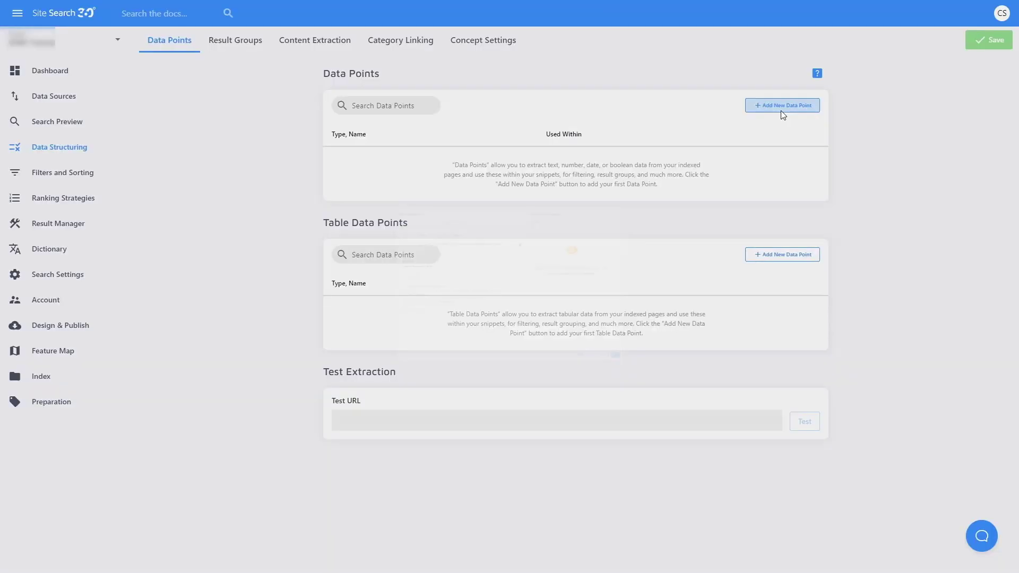
{"action": "left_click", "coordinate": [791, 95]}
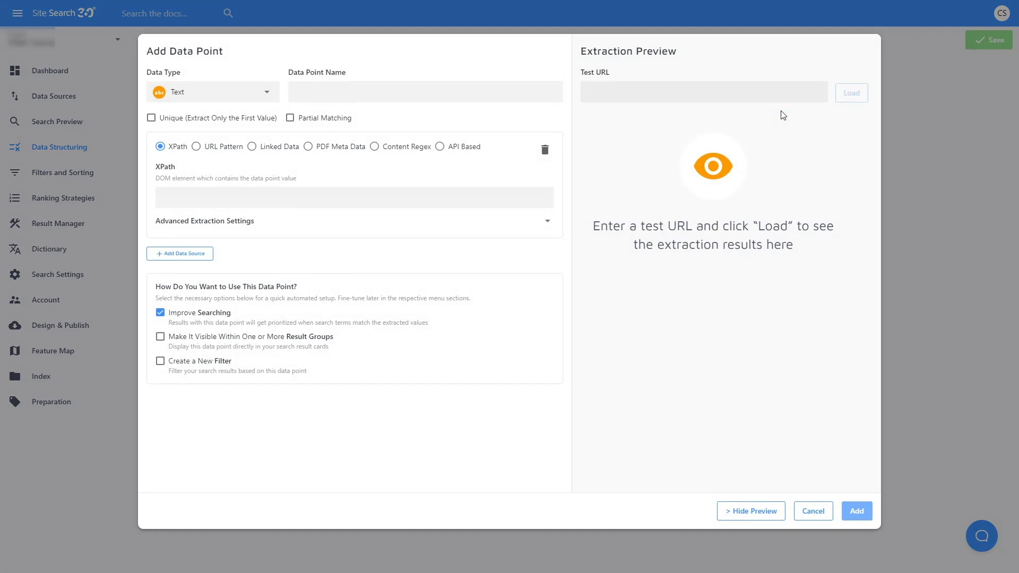
- Name the data point 'Name' and enable Unique and Partial Matching
{"action": "left_click", "coordinate": [302, 92]}
{"action": "type", "text": "Name"}
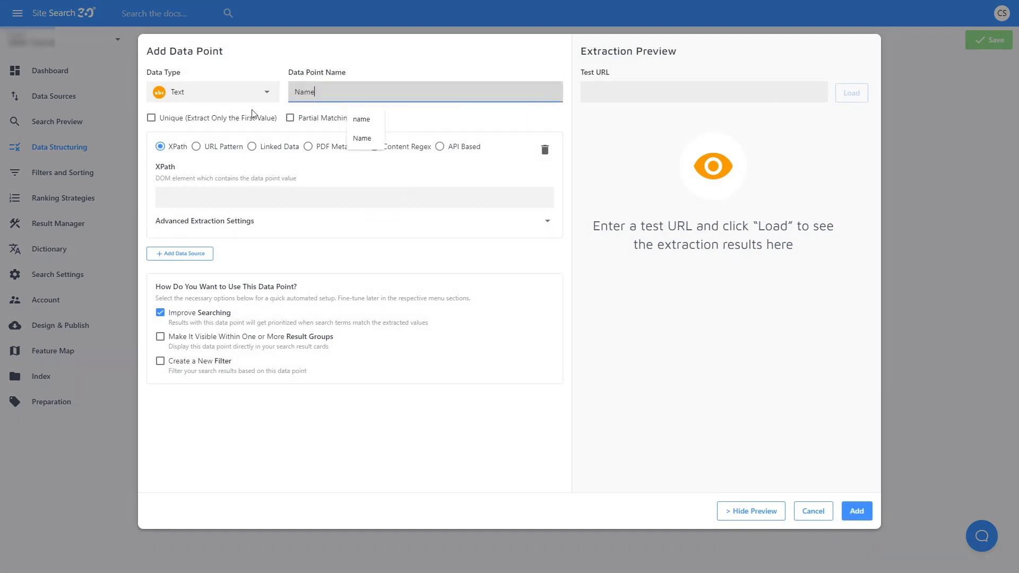
{"action": "left_click", "coordinate": [151, 118]}
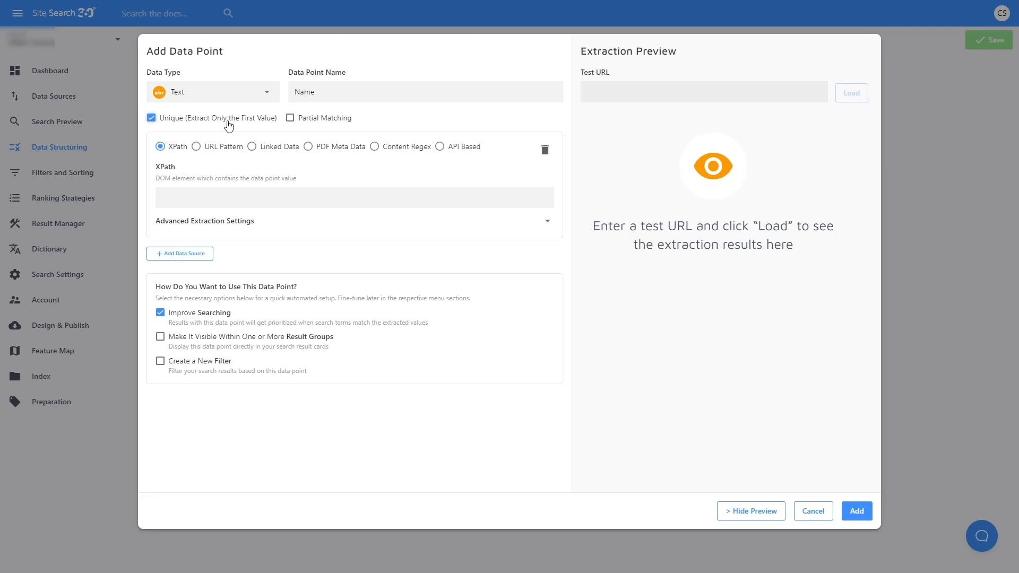
{"action": "left_click", "coordinate": [290, 118]}
{"action": "left_click", "coordinate": [220, 151]}
{"action": "left_click", "coordinate": [270, 152]}
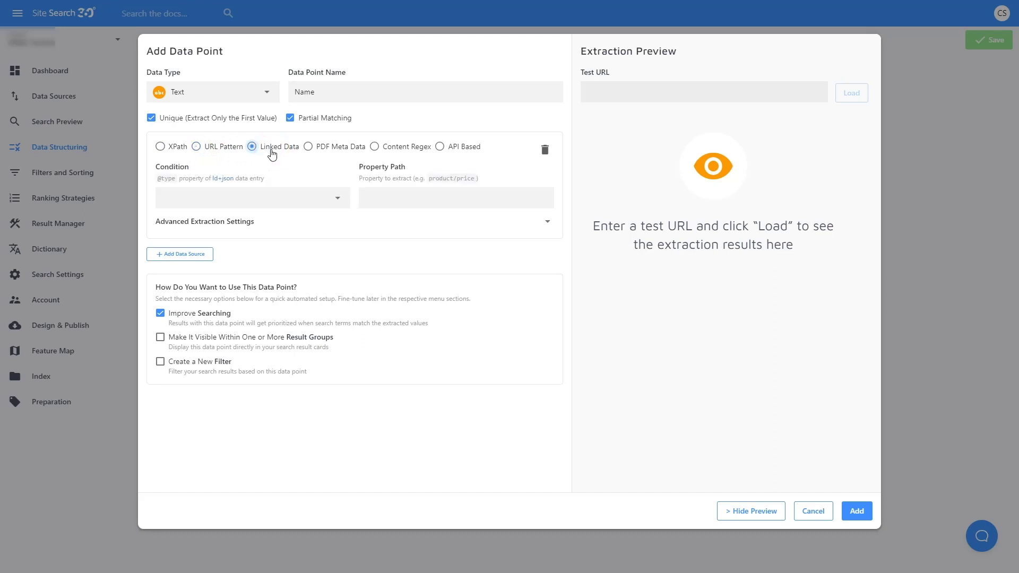
{"action": "left_click", "coordinate": [321, 152]}
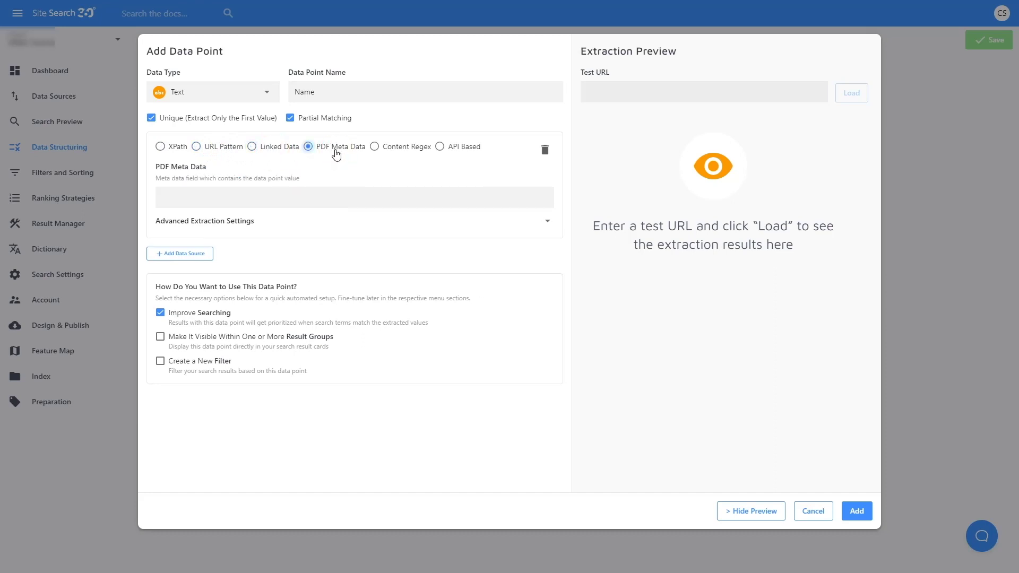
{"action": "left_click", "coordinate": [411, 155]}
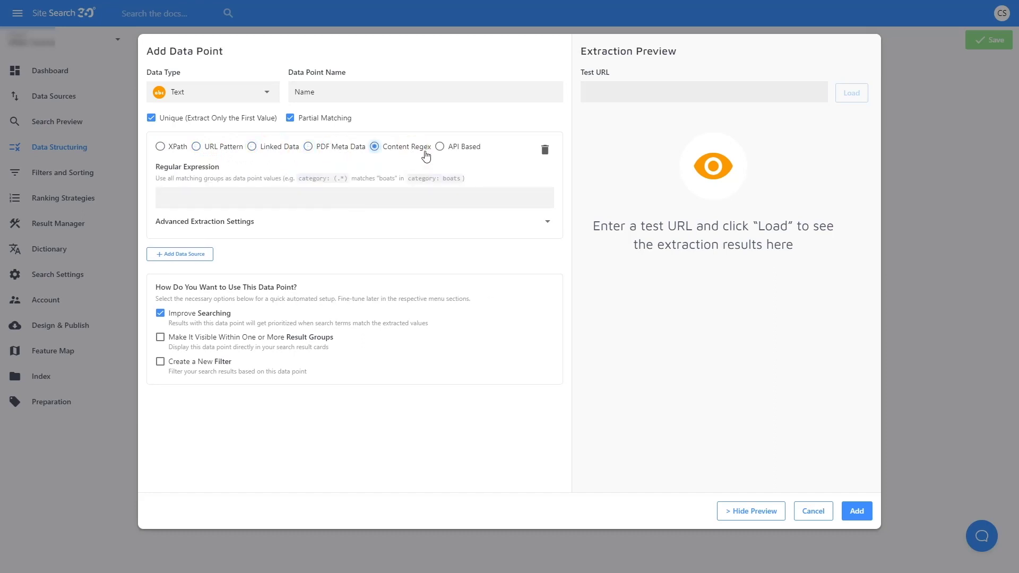
{"action": "left_click", "coordinate": [465, 155]}
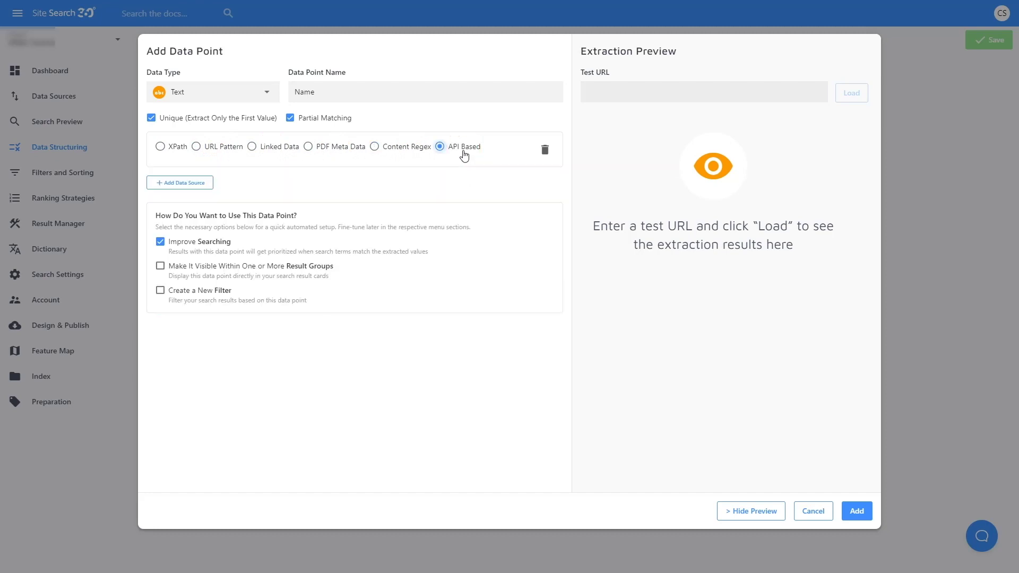
{"action": "left_click", "coordinate": [172, 155]}
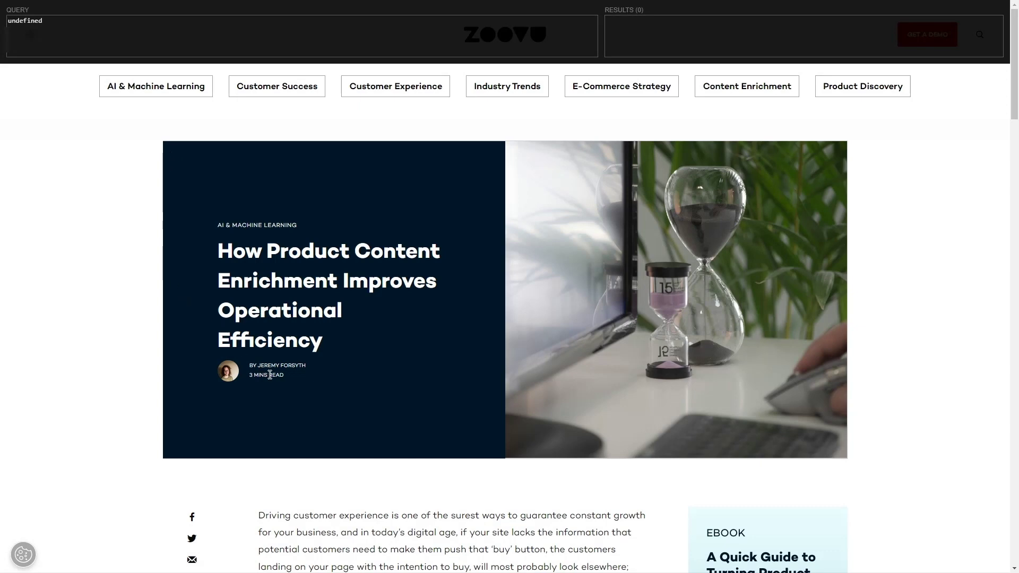
- Scroll the Zoovu blog article down to its tags and Related Posts
{"action": "scroll", "coordinate": [284, 394], "scroll_direction": "down", "scroll_amount": 20}
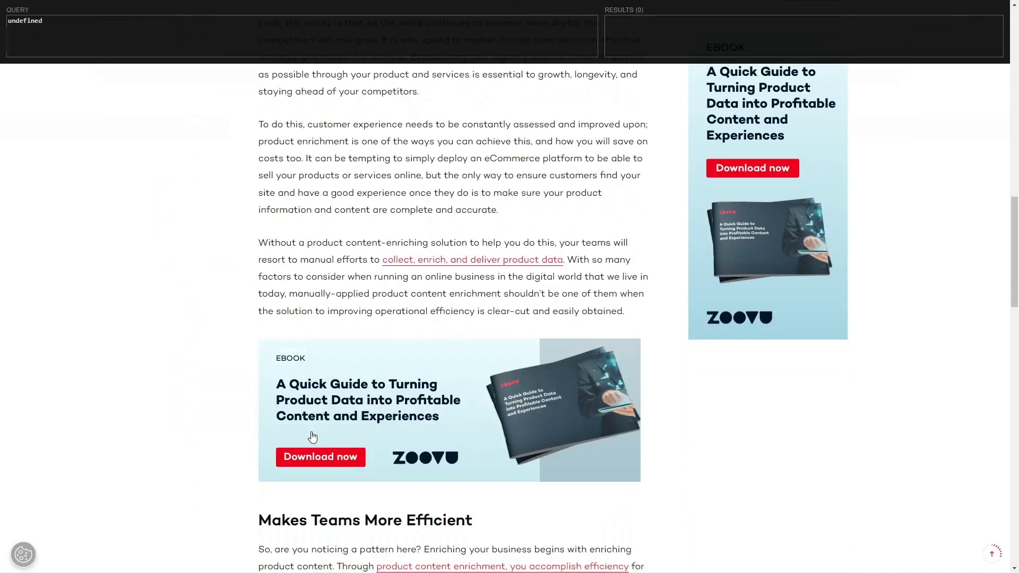
{"action": "scroll", "coordinate": [320, 437], "scroll_direction": "down", "scroll_amount": 5}
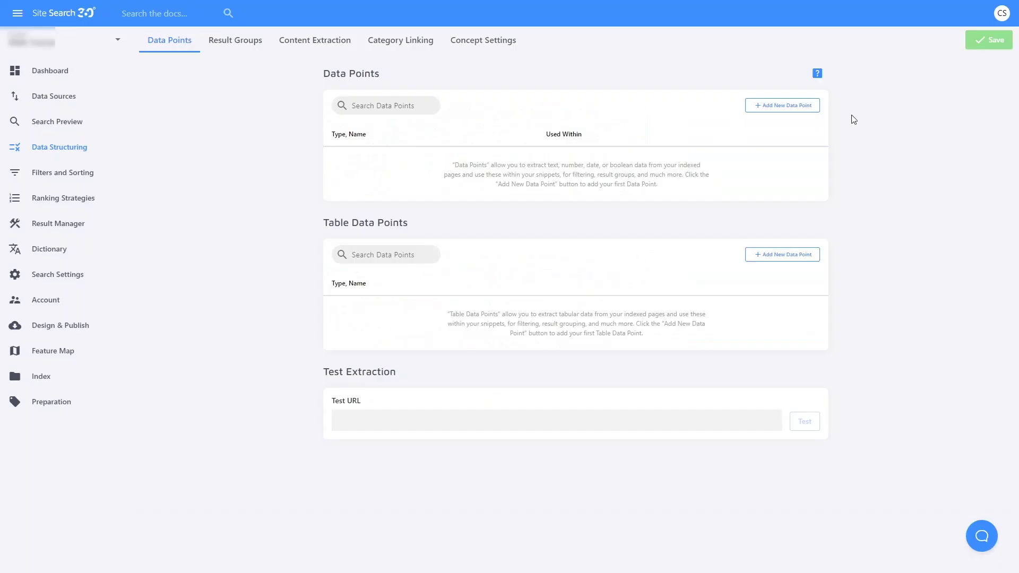
- Add a new data point named 'Author' with Unique checked
{"action": "left_click", "coordinate": [794, 110]}
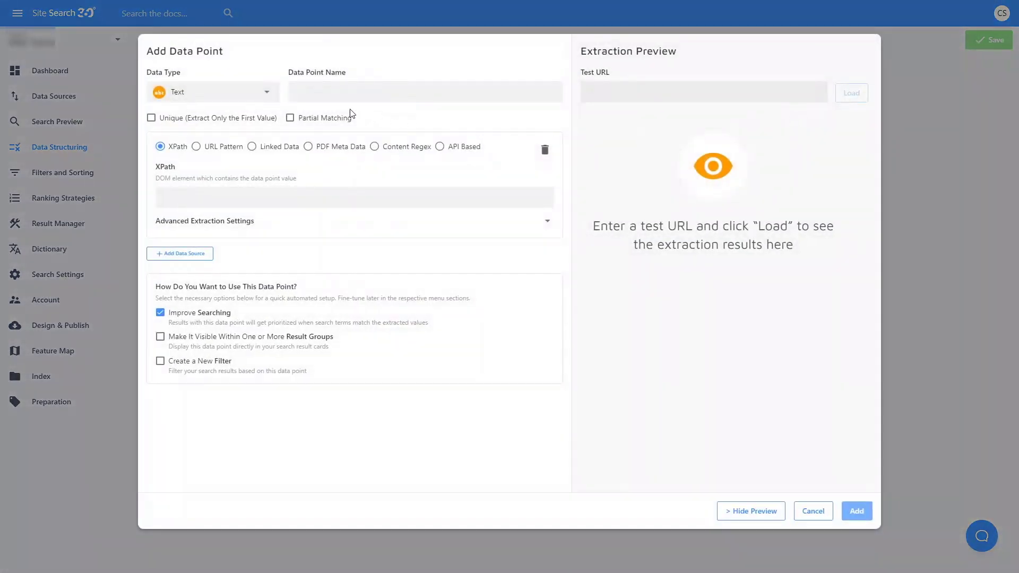
{"action": "left_click", "coordinate": [337, 101]}
{"action": "type", "text": "Author"}
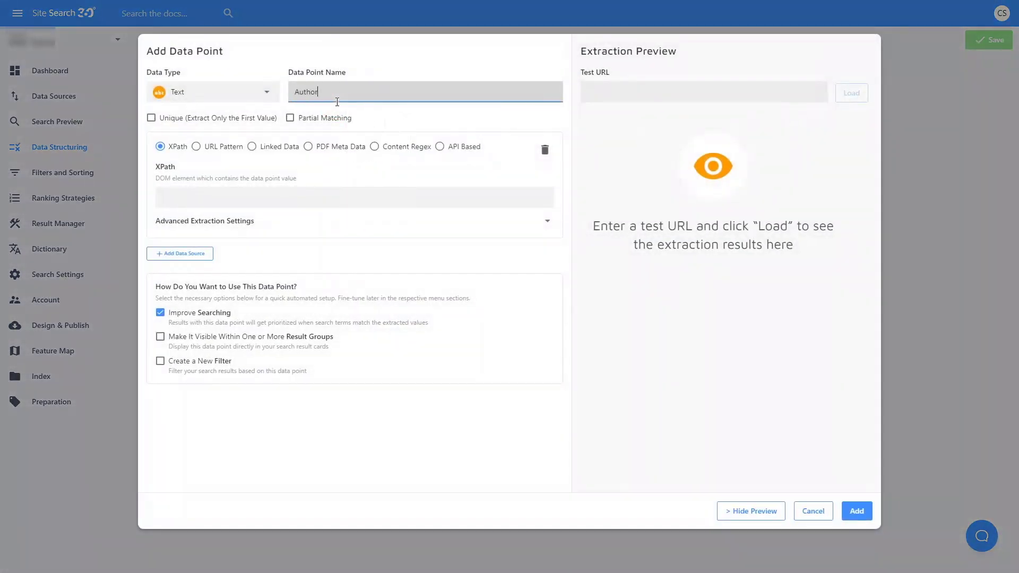
{"action": "left_click", "coordinate": [152, 118]}
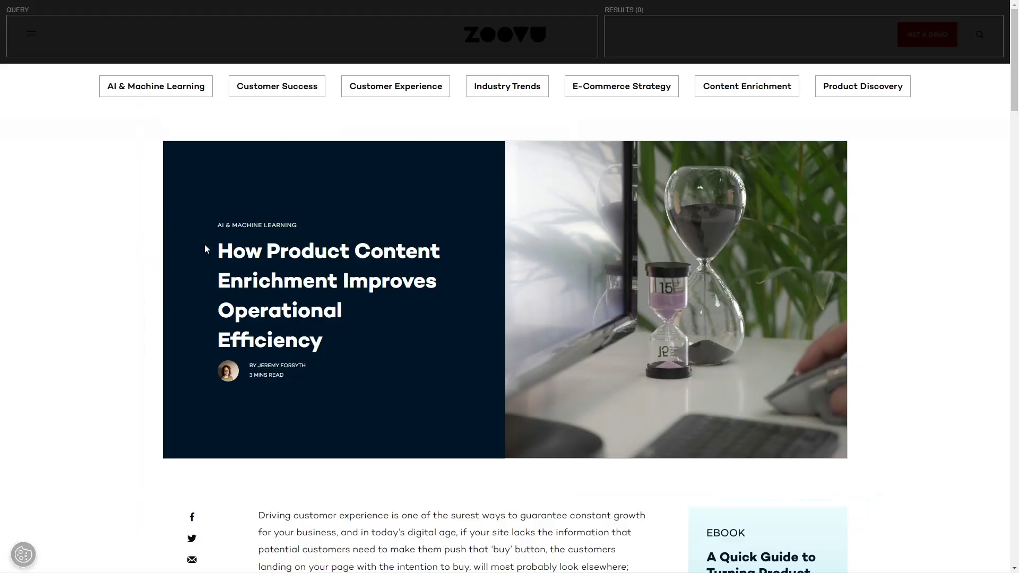
- Capture the author byline's XPath with XPath Helper and select the generated query
{"action": "left_click", "coordinate": [292, 365]}
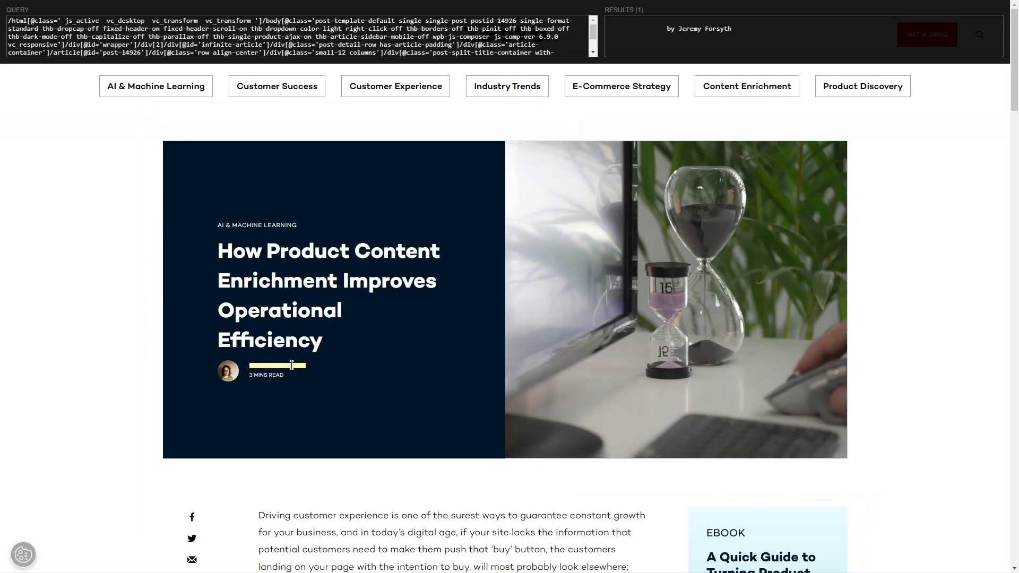
{"action": "scroll", "coordinate": [392, 41], "scroll_direction": "down", "scroll_amount": 1}
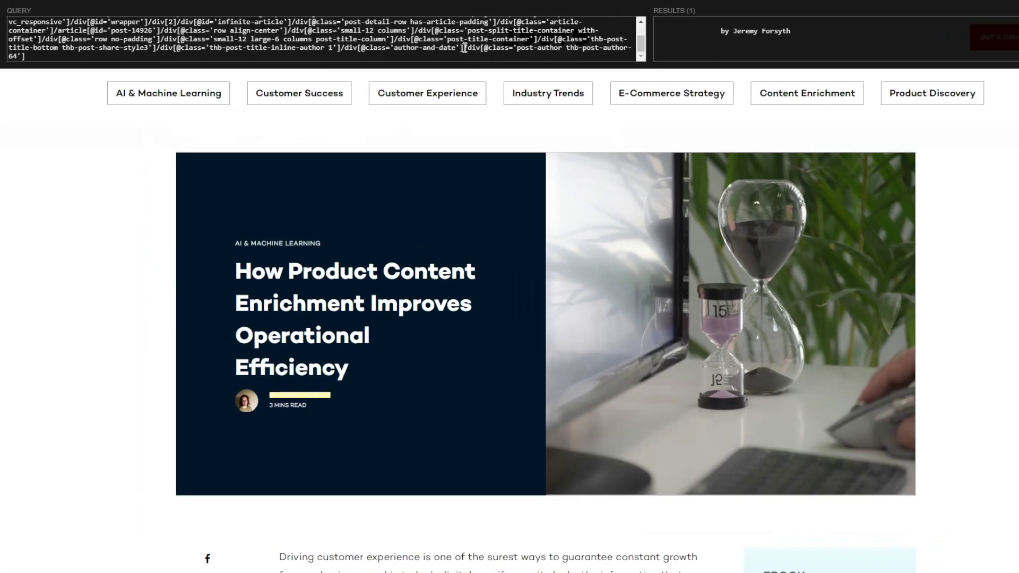
{"action": "left_click_drag", "start_coordinate": [450, 47], "coordinate": [15, 16]}
{"action": "type", "text": "//div[@class='post-author thb-post-author-64']"}
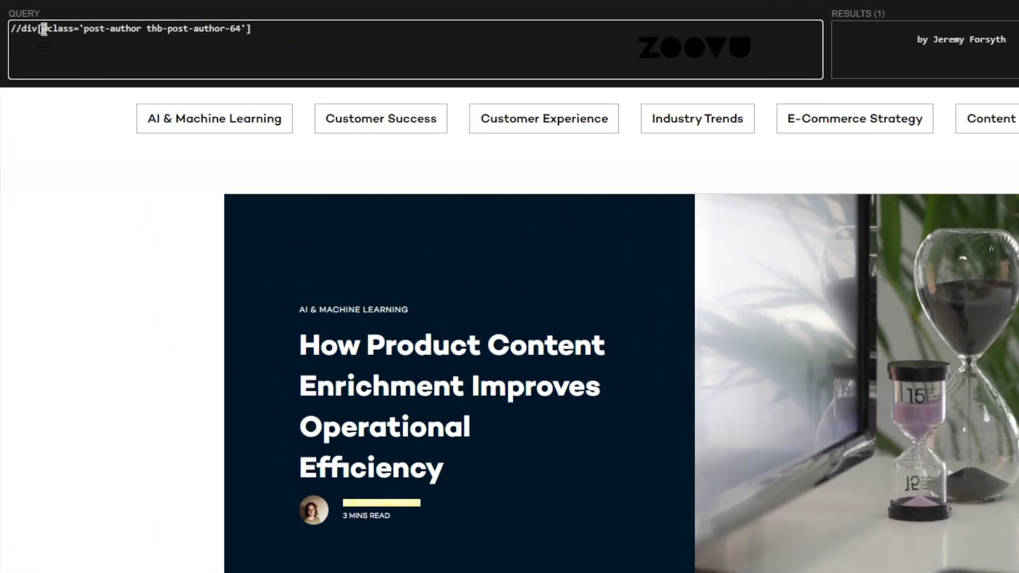
{"action": "type", "text": "contains("}
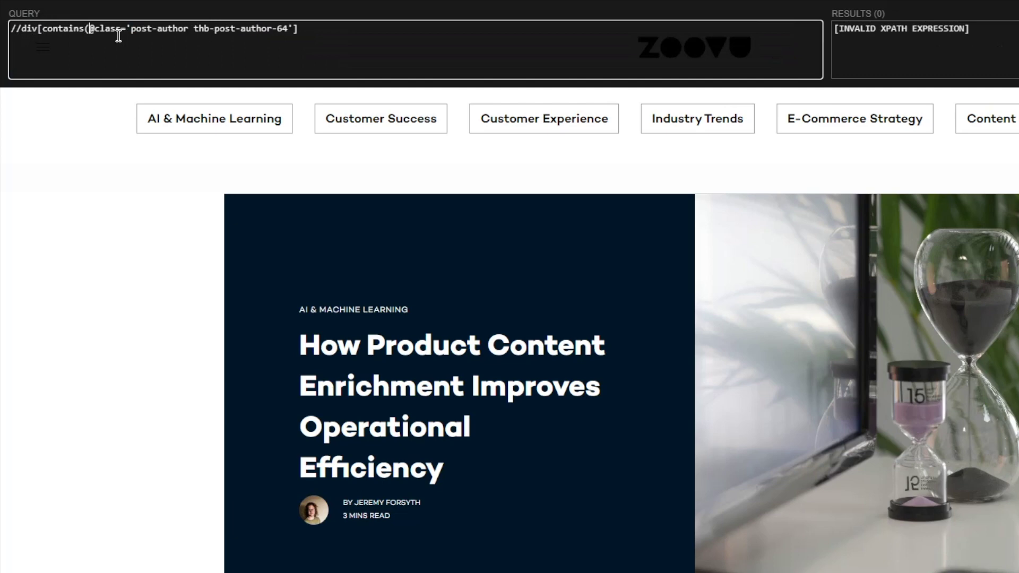
{"action": "key", "text": "Right"}
{"action": "key", "text": "Right"}
{"action": "key", "text": "Right"}
{"action": "key", "text": "Right"}
{"action": "key", "text": "Right"}
{"action": "key", "text": "Right"}
{"action": "key", "text": "BackSpace"}
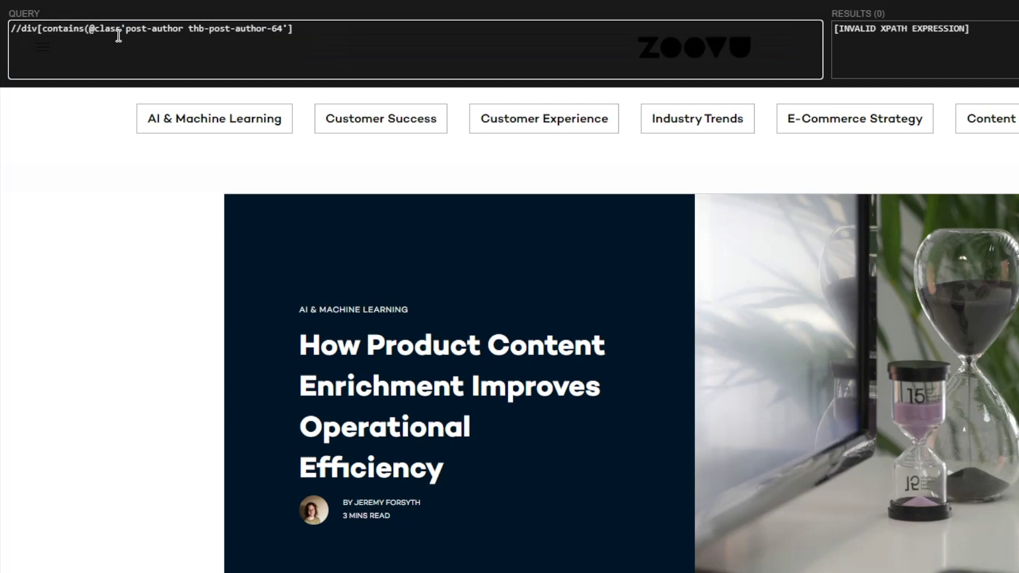
{"action": "type", "text": ","}
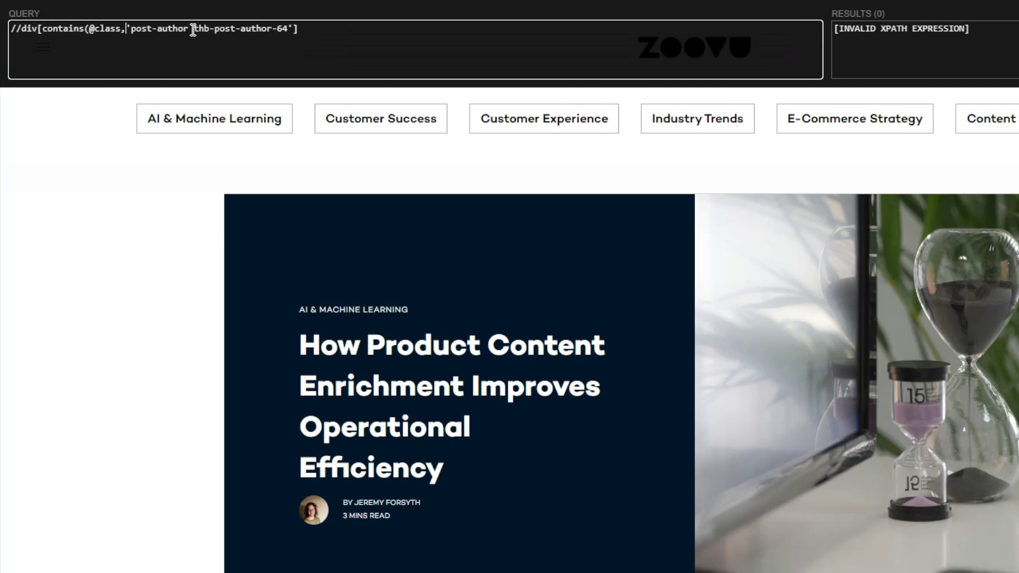
{"action": "left_click_drag", "start_coordinate": [194, 28], "coordinate": [293, 28]}
{"action": "key", "text": "BackSpace"}
{"action": "key", "text": "BackSpace"}
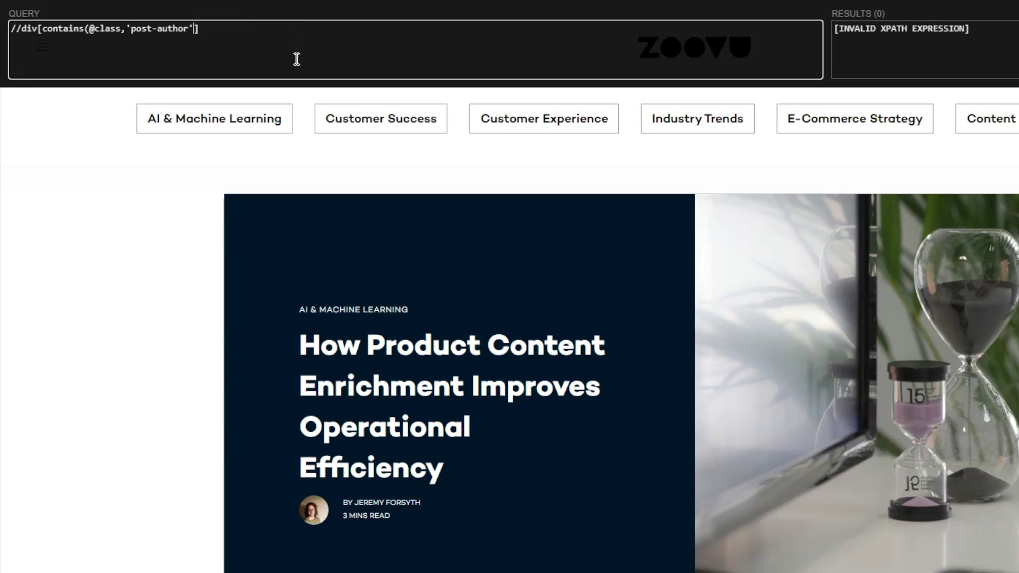
{"action": "type", "text": ")"}
{"action": "key", "text": "ctrl+a"}
{"action": "key", "text": "ctrl+c"}
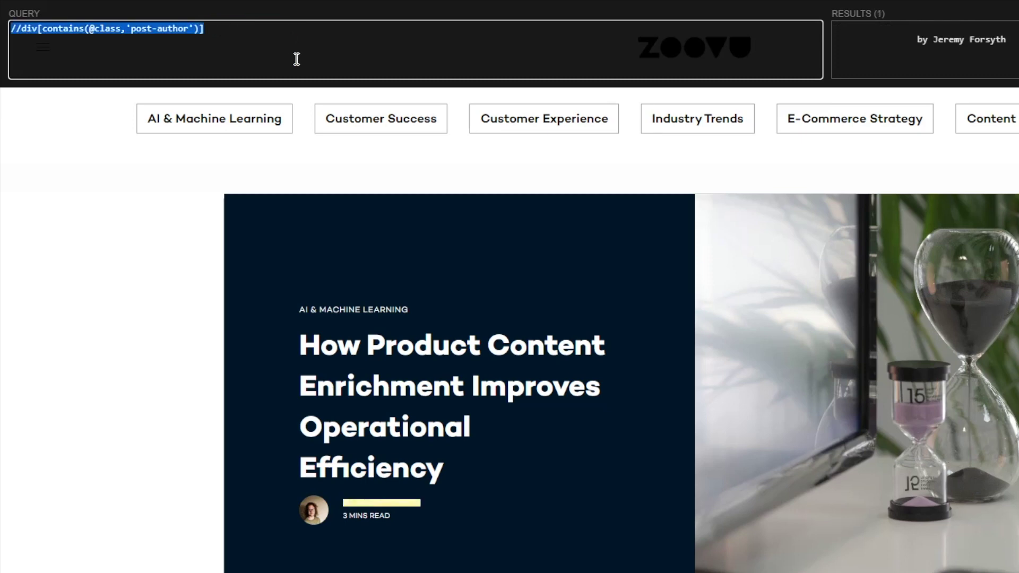
{"action": "key", "text": "alt+Tab"}
- Paste the Author XPath, preview it on the Zoovu blog post URL, and expand Advanced Extraction Settings
{"action": "left_click", "coordinate": [180, 195]}
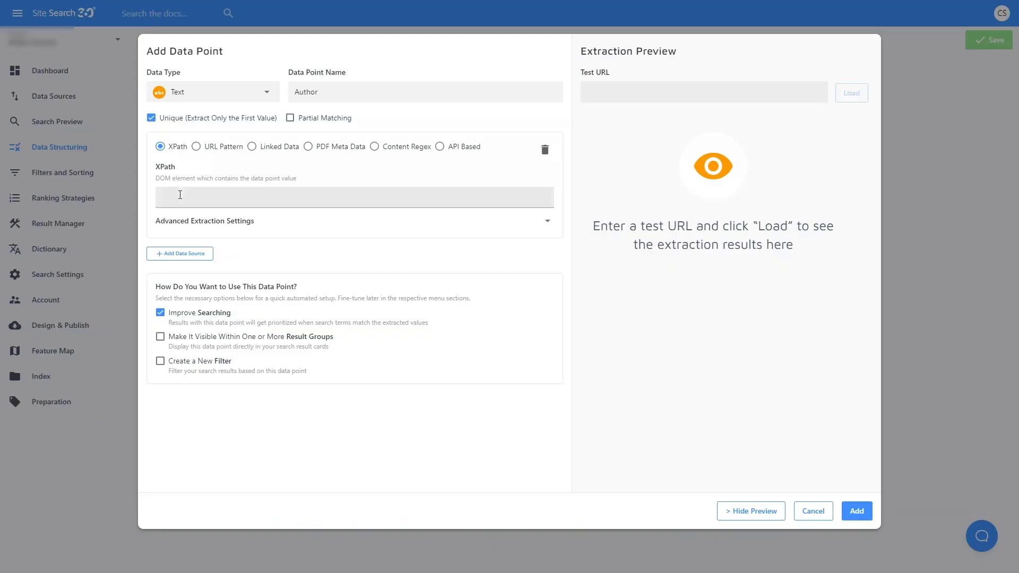
{"action": "key", "text": "ctrl+v"}
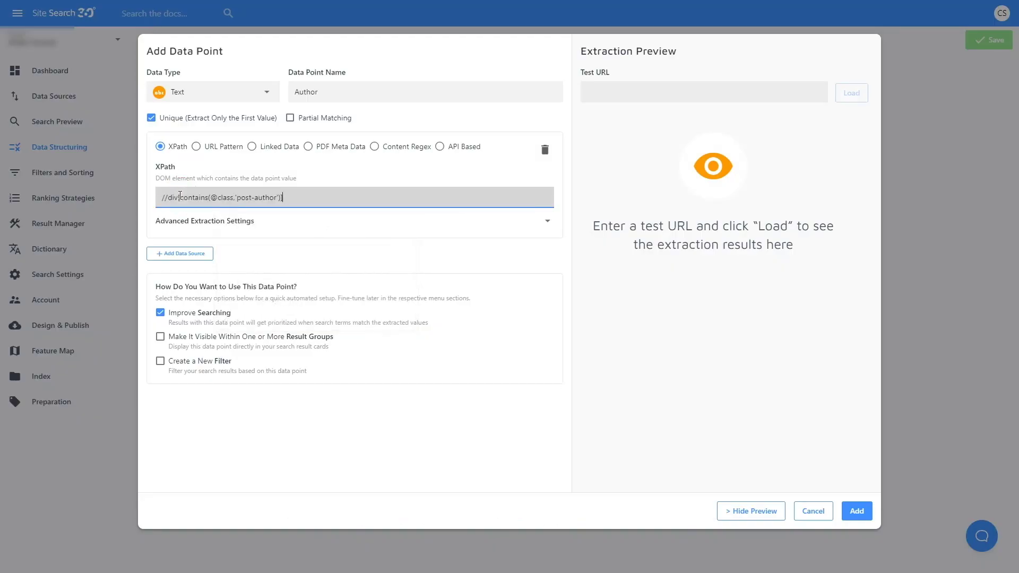
{"action": "left_click", "coordinate": [601, 86]}
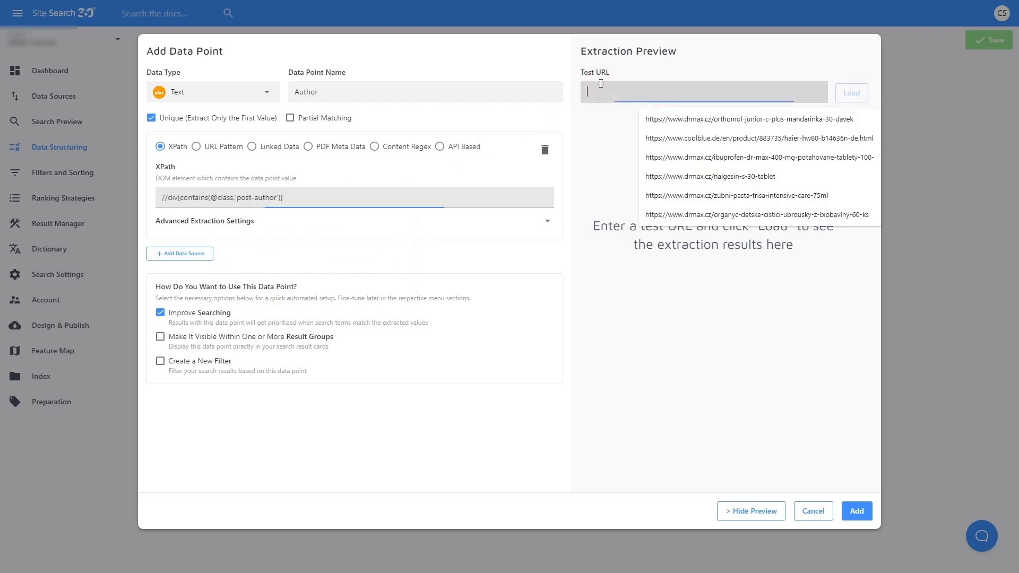
{"action": "key", "text": "ctrl+v"}
{"action": "left_click", "coordinate": [858, 103]}
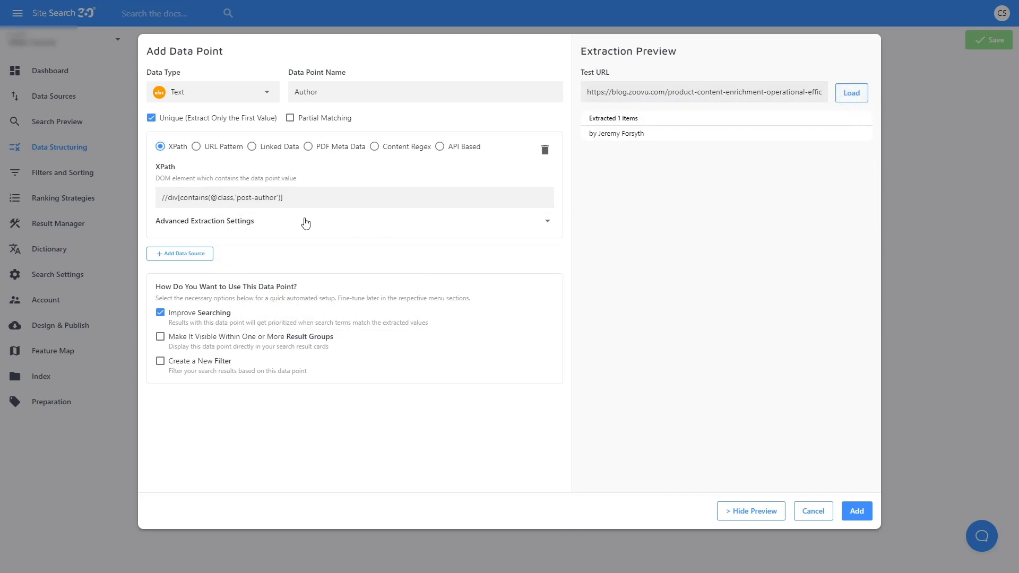
{"action": "left_click", "coordinate": [209, 231]}
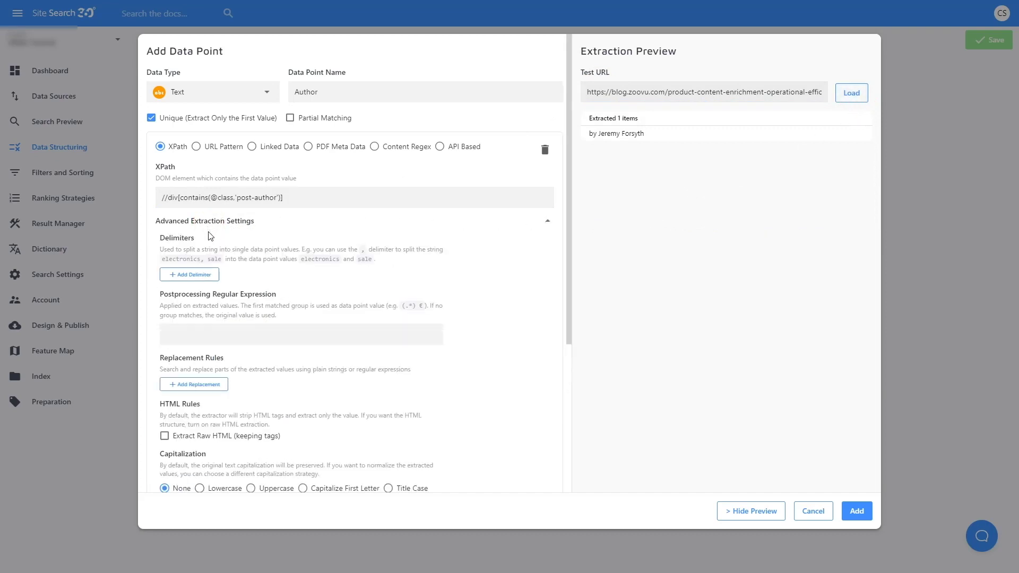
- Add a replacement rule that removes 'by' from extracted author values
{"action": "left_click", "coordinate": [193, 385]}
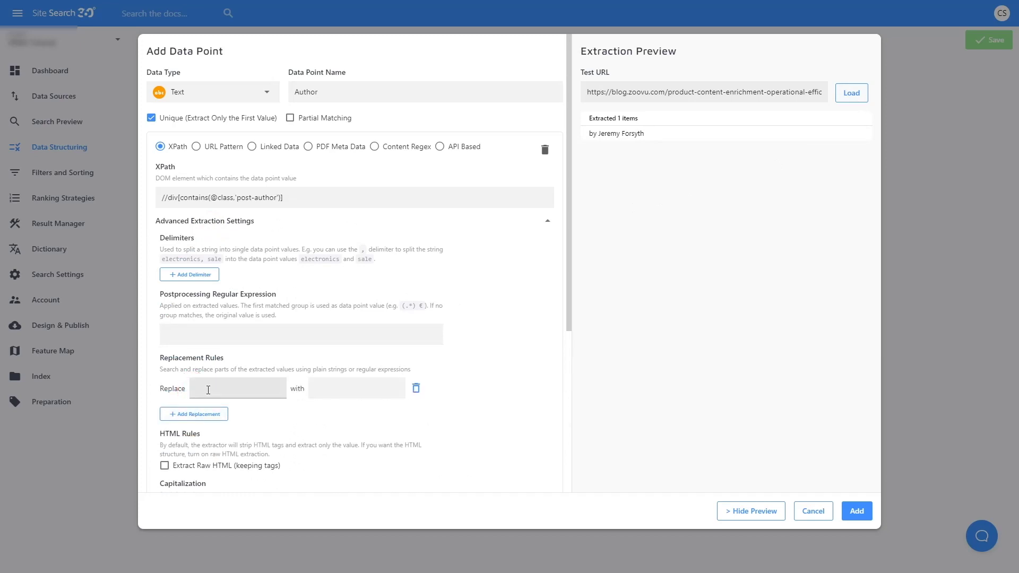
{"action": "left_click", "coordinate": [208, 390]}
{"action": "type", "text": "by"}
{"action": "left_click", "coordinate": [336, 388]}
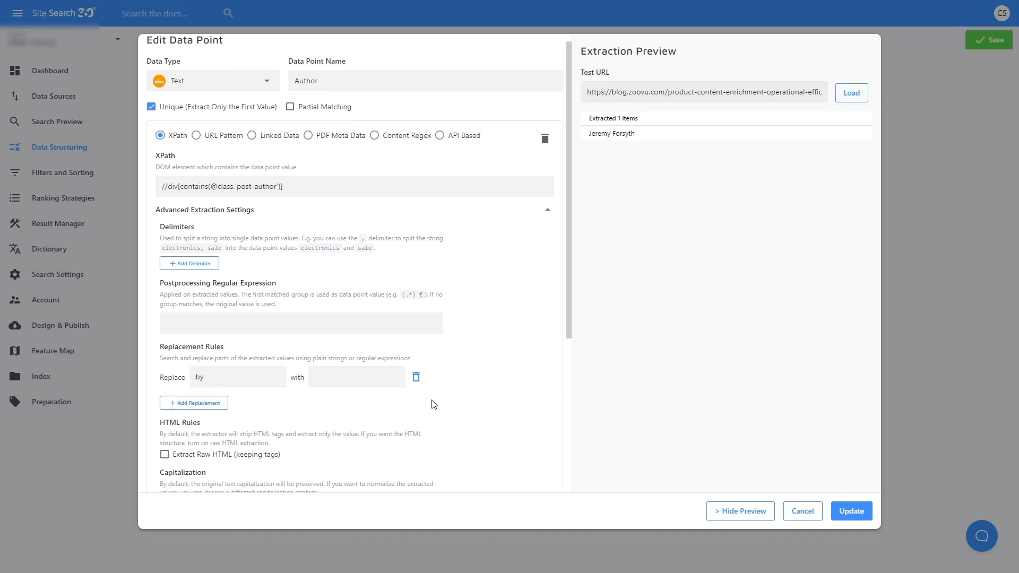
- Make Author visible in the Blog result group and update the data point
{"action": "scroll", "coordinate": [434, 404], "scroll_direction": "down", "scroll_amount": 5}
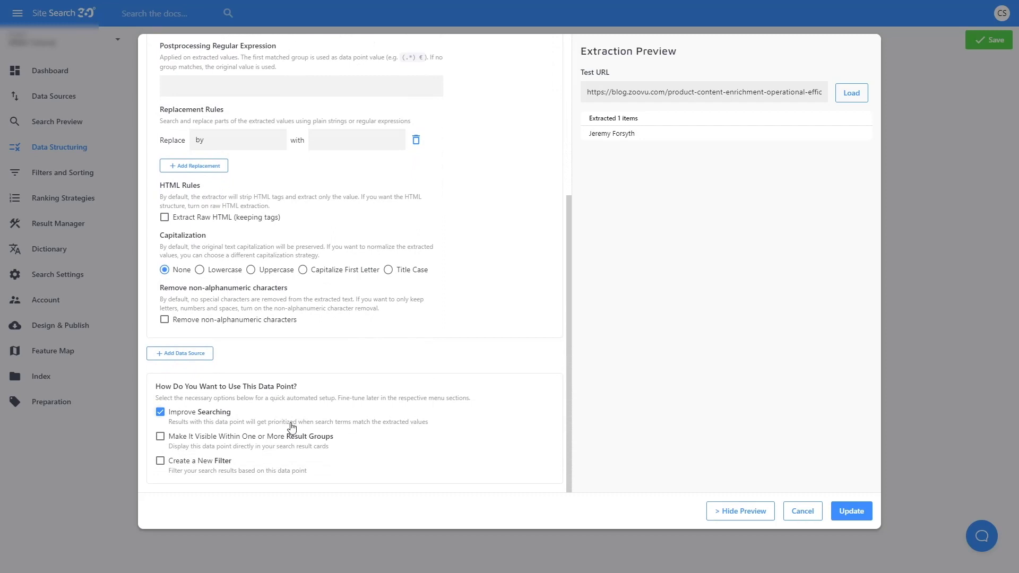
{"action": "left_click", "coordinate": [159, 440]}
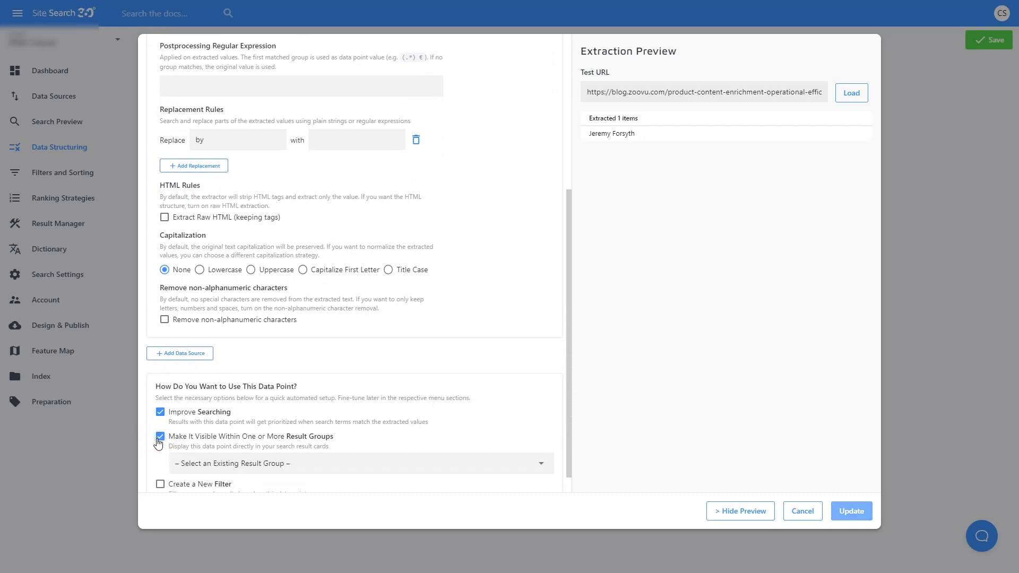
{"action": "scroll", "coordinate": [159, 444], "scroll_direction": "down", "scroll_amount": 1}
{"action": "left_click", "coordinate": [183, 440]}
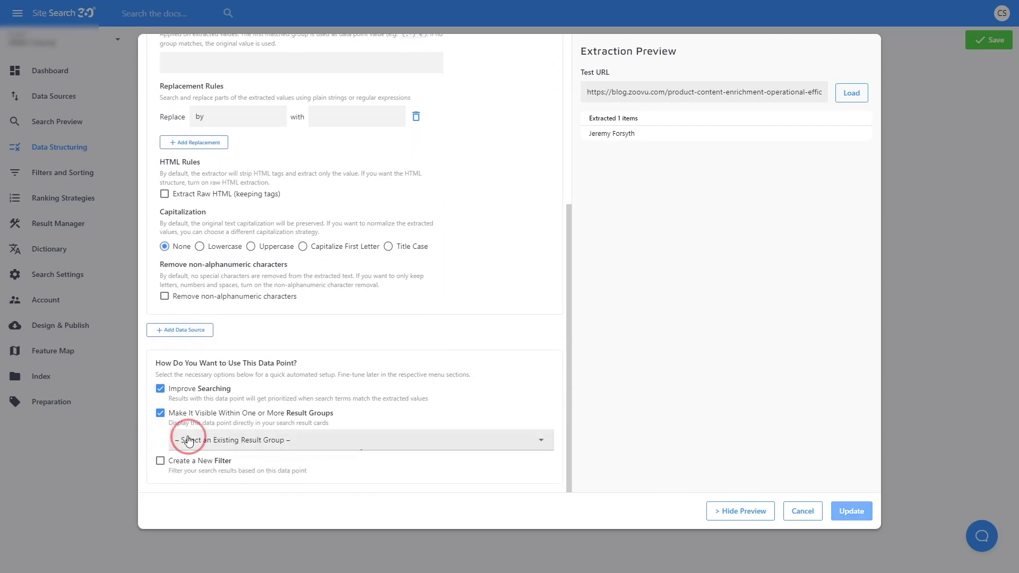
{"action": "left_click", "coordinate": [187, 510]}
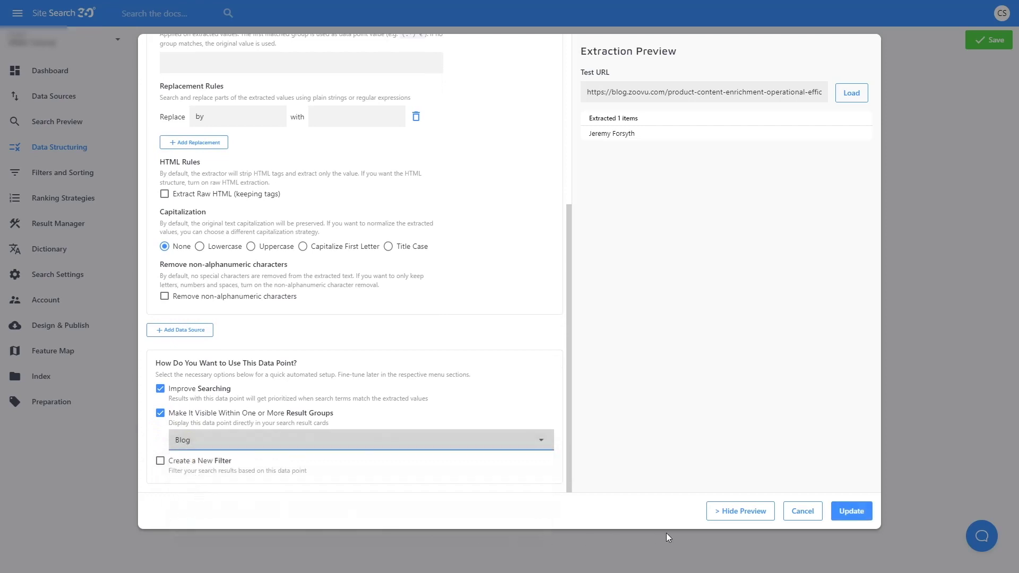
{"action": "left_click", "coordinate": [849, 513]}
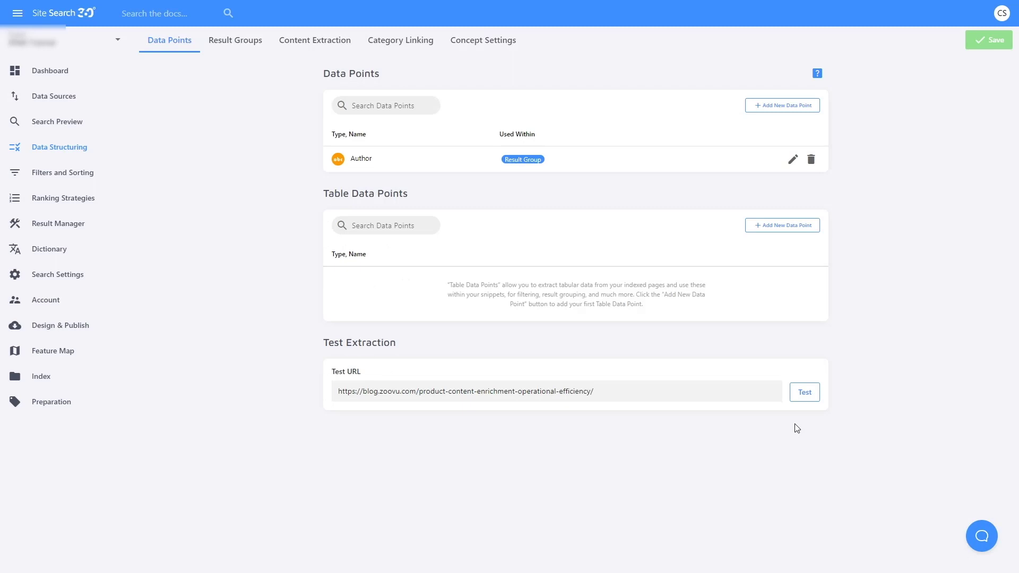
- Start a new data point named 'Tags', leaving Unique unchecked
{"action": "left_click", "coordinate": [769, 110]}
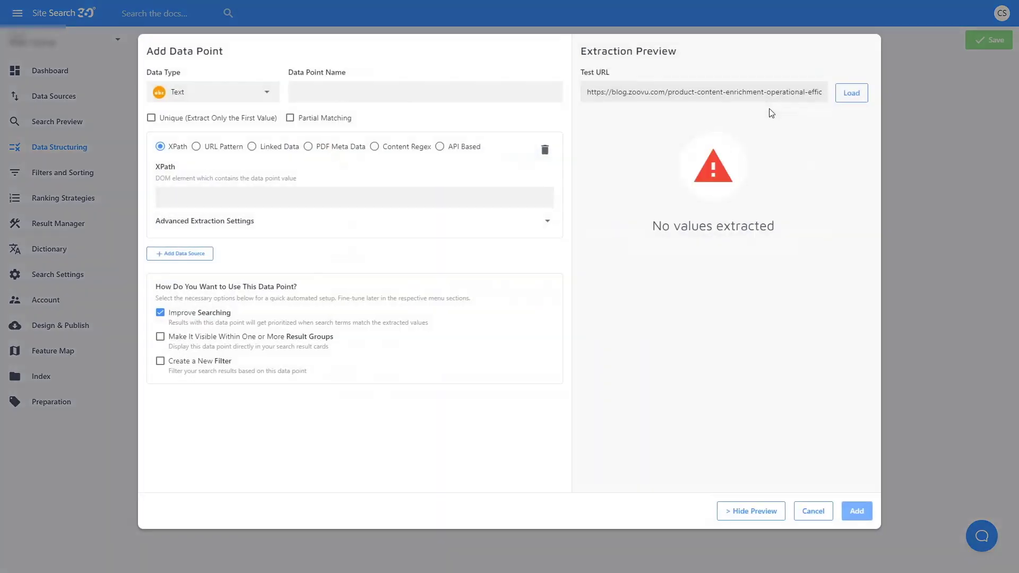
{"action": "left_click", "coordinate": [475, 95]}
{"action": "type", "text": "Tags"}
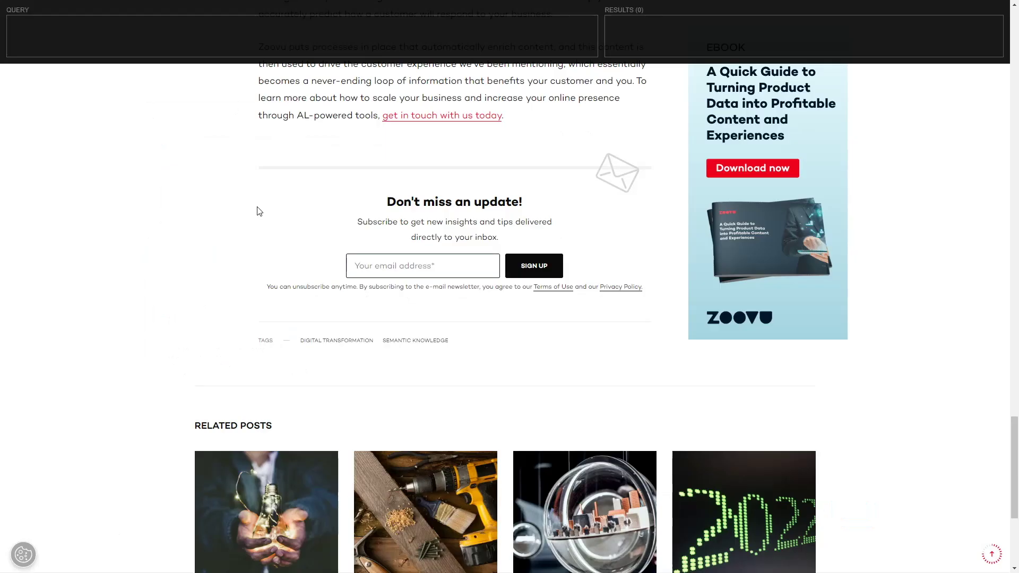
{"action": "key", "text": "shift"}
{"action": "scroll", "coordinate": [407, 345], "scroll_direction": "down", "scroll_amount": 1}
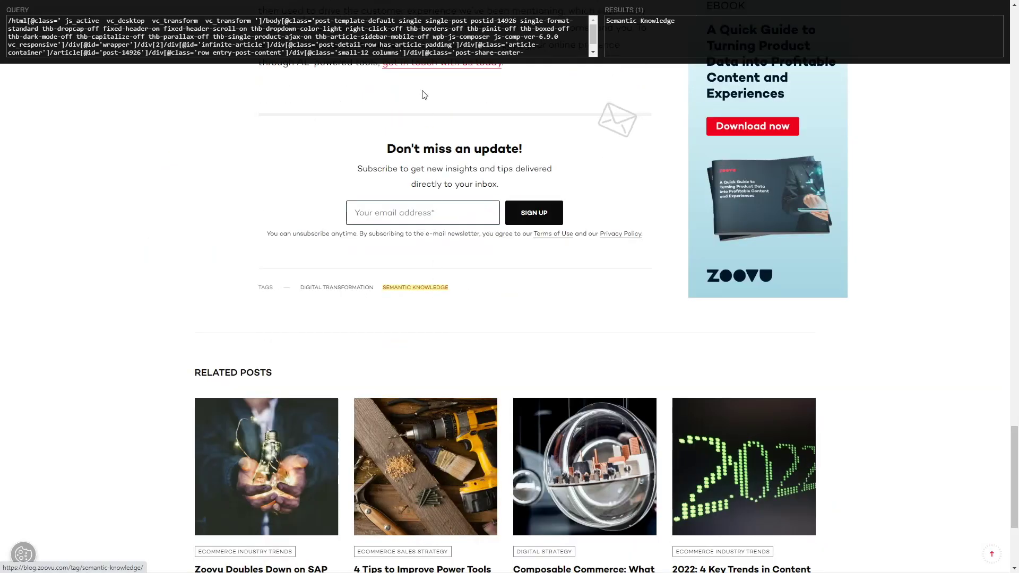
{"action": "scroll", "coordinate": [347, 48], "scroll_direction": "down", "scroll_amount": 1}
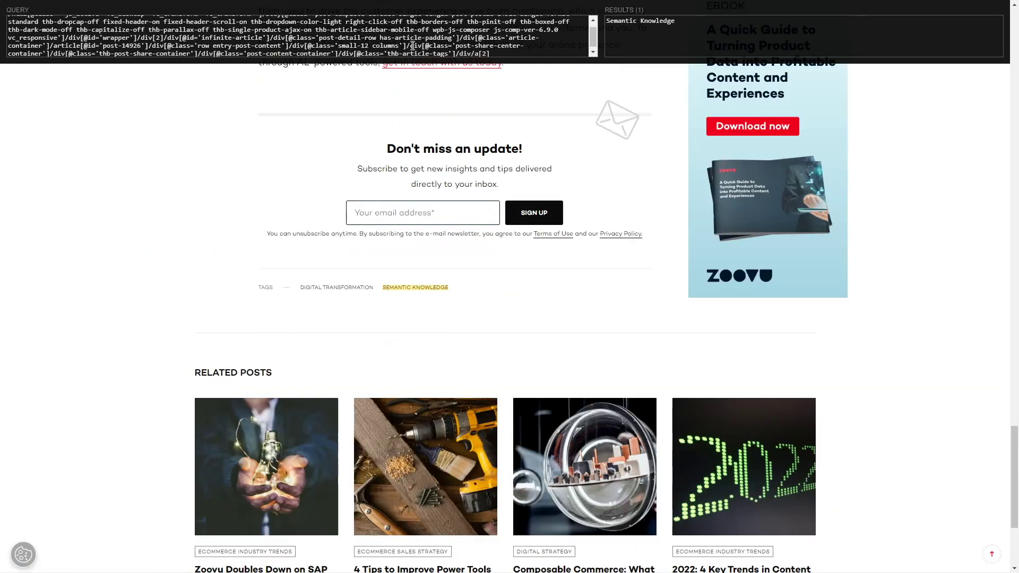
{"action": "left_click", "coordinate": [341, 49]}
{"action": "left_click_drag", "start_coordinate": [342, 49], "coordinate": [19, 7]}
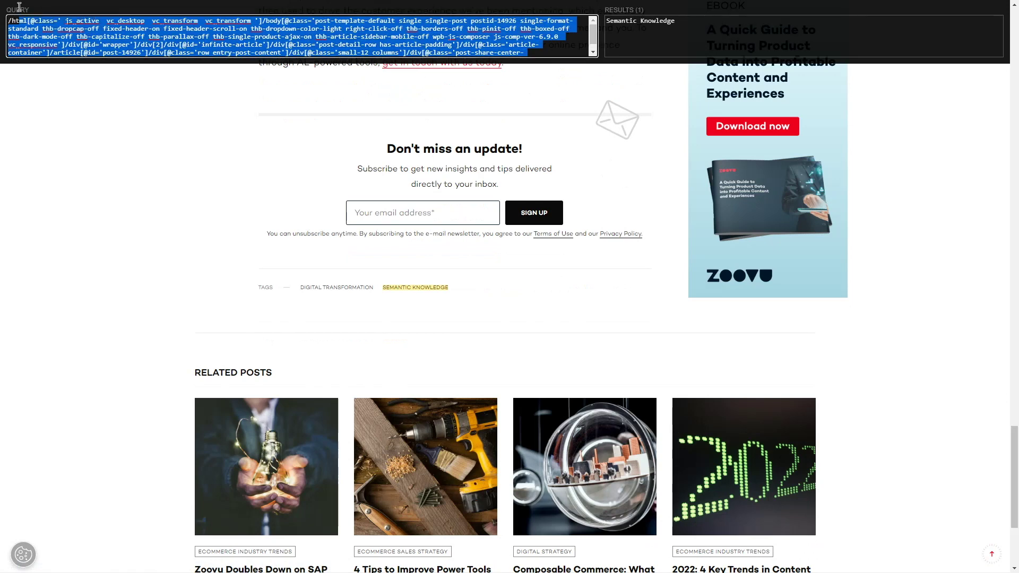
{"action": "type", "text": "//div[@class='thb-article-tags']/div/a[2]"}
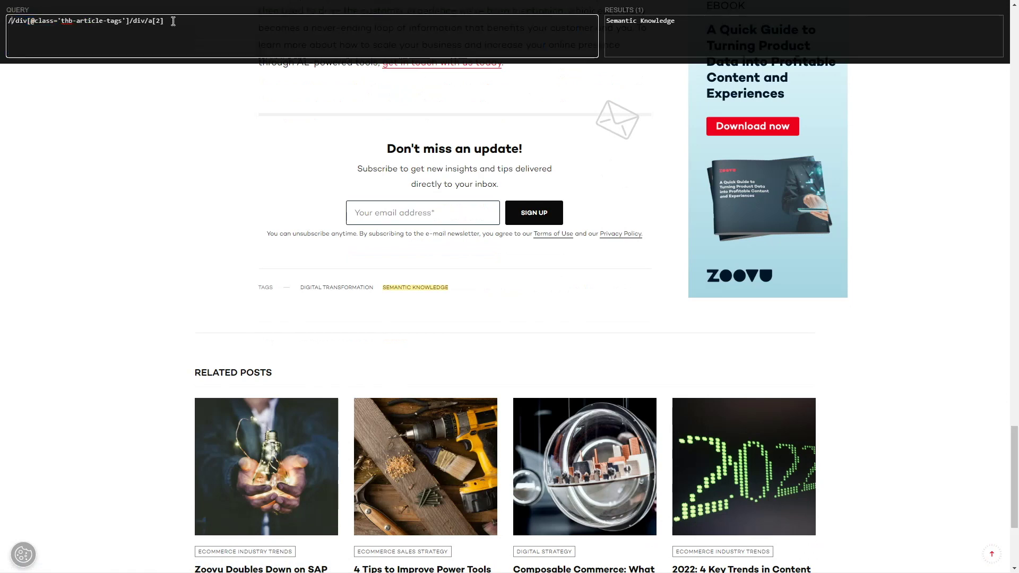
{"action": "key", "text": "BackSpace"}
{"action": "key", "text": "BackSpace"}
{"action": "key", "text": "BackSpace"}
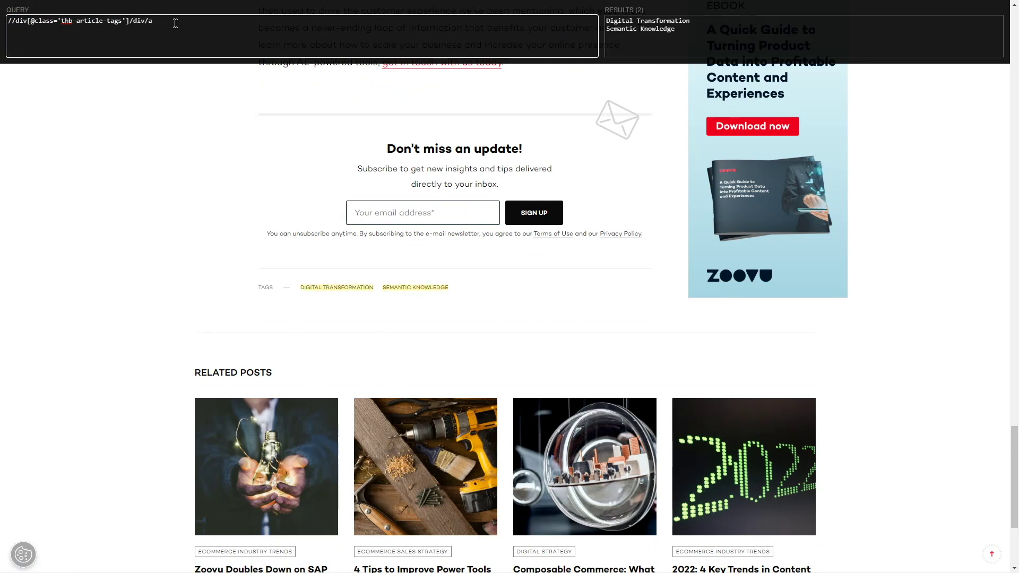
{"action": "key", "text": "ctrl+a"}
{"action": "key", "text": "ctrl+c"}
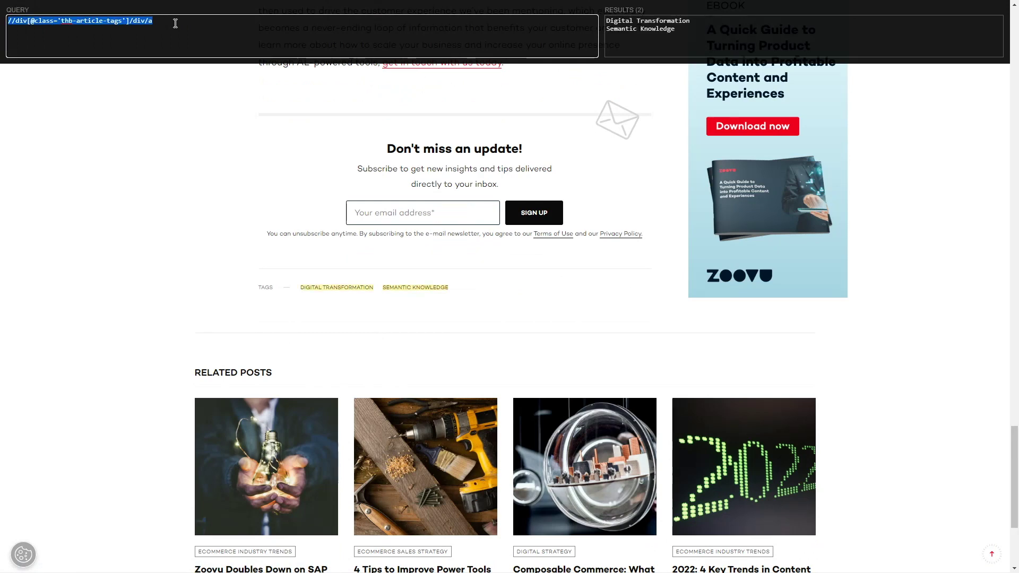
{"action": "key", "text": "alt+Tab"}
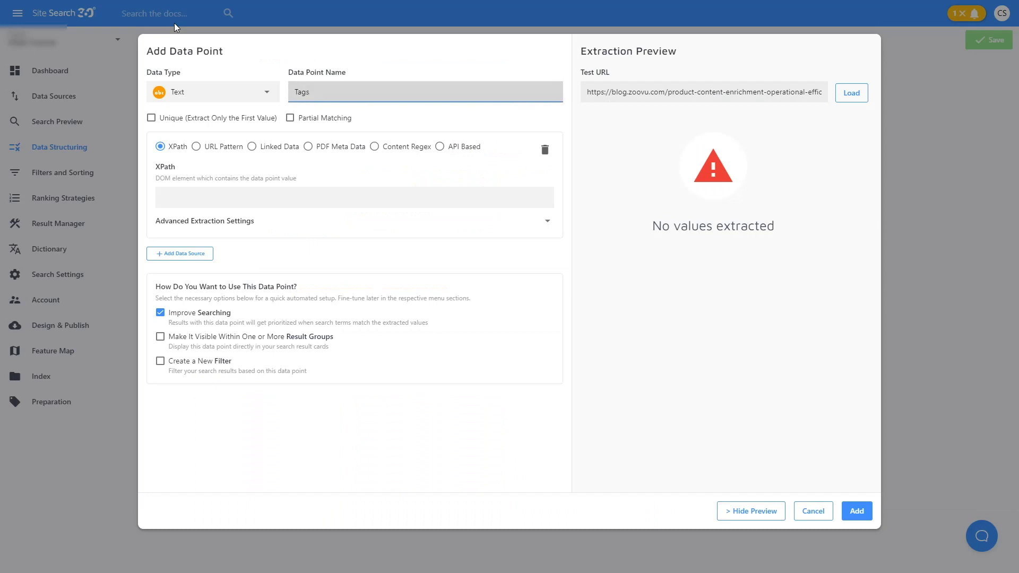
- Paste the article-tags XPath, enable Create a New Filter, and add the Tags data point
{"action": "left_click", "coordinate": [189, 196]}
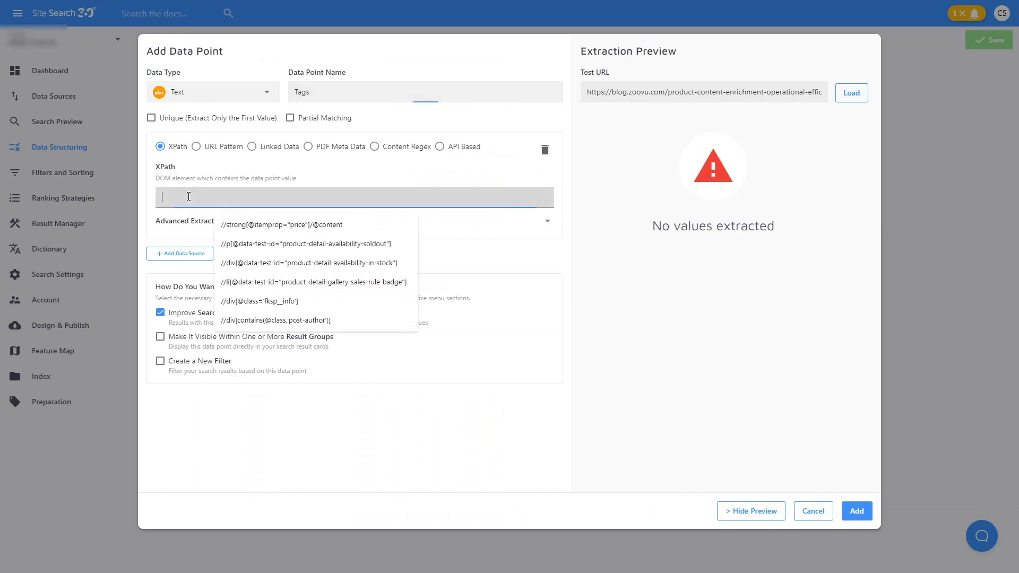
{"action": "key", "text": "ctrl+v"}
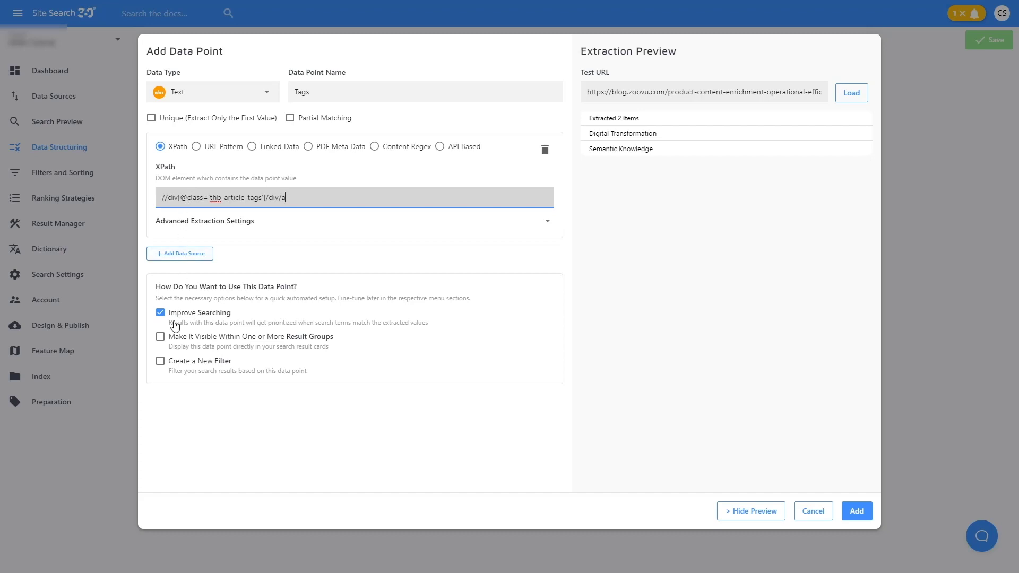
{"action": "left_click", "coordinate": [174, 369]}
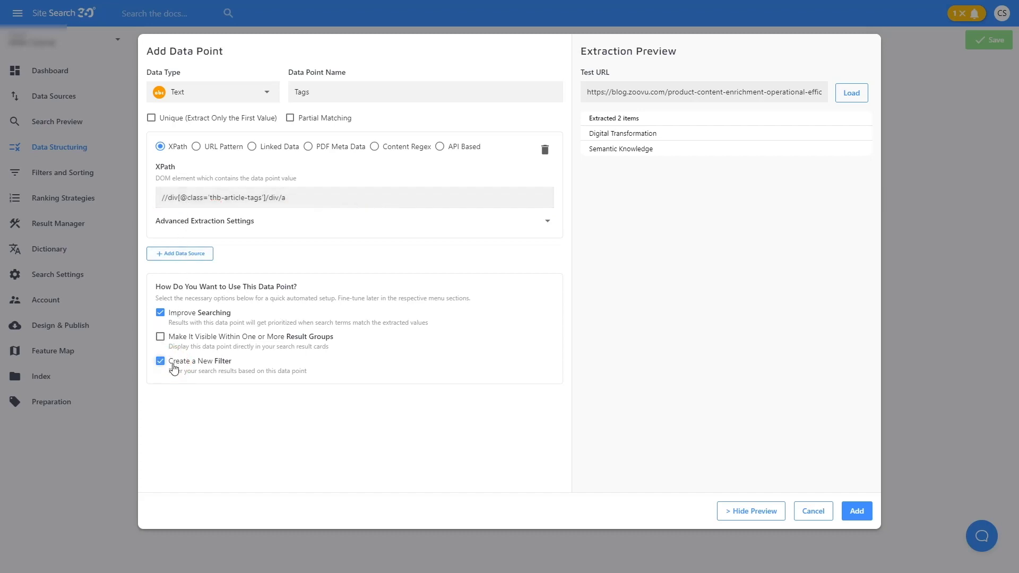
{"action": "left_click", "coordinate": [860, 517]}
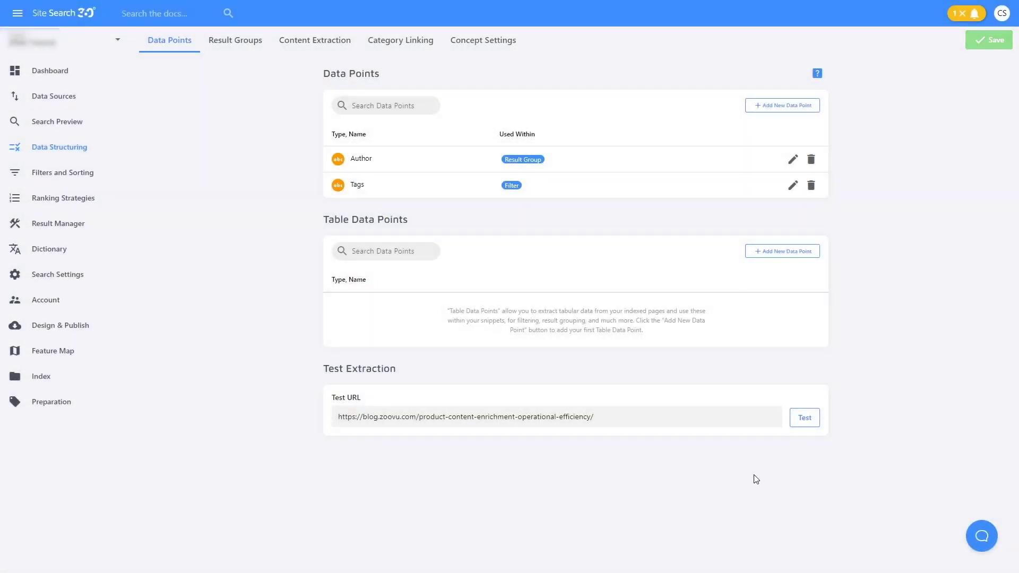
- Open Filters and Sorting to review the new Tags filter under content results
{"action": "left_click", "coordinate": [98, 183]}
- Add a new Date data point named 'Publication Date'
{"action": "left_click", "coordinate": [783, 107]}
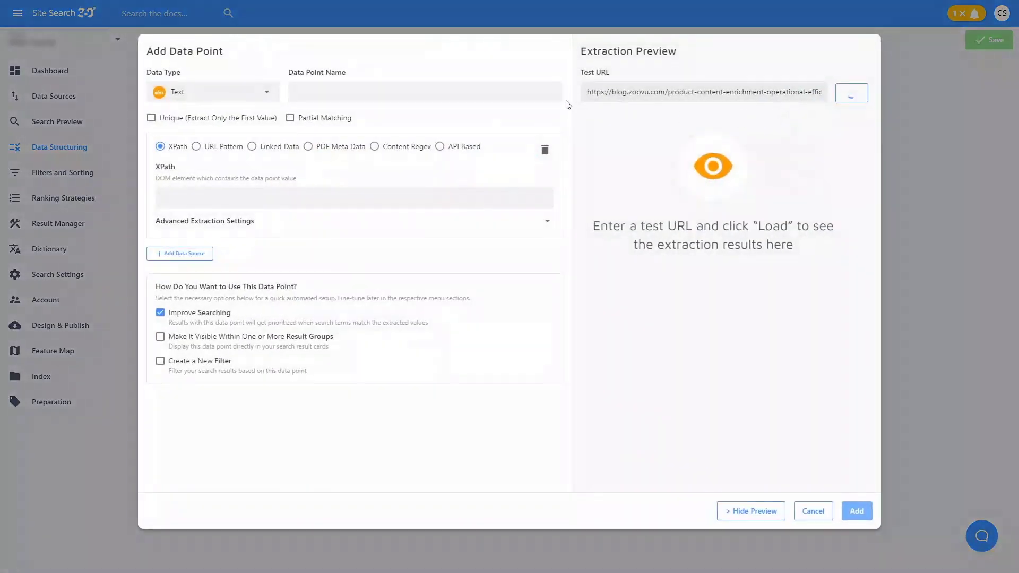
{"action": "left_click", "coordinate": [250, 92]}
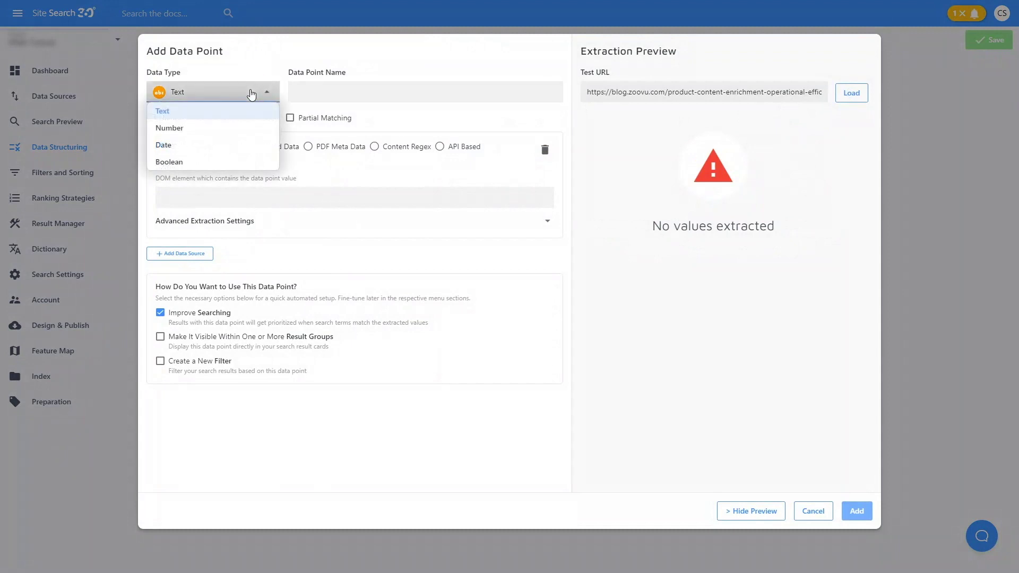
{"action": "left_click", "coordinate": [212, 145]}
{"action": "left_click", "coordinate": [310, 92]}
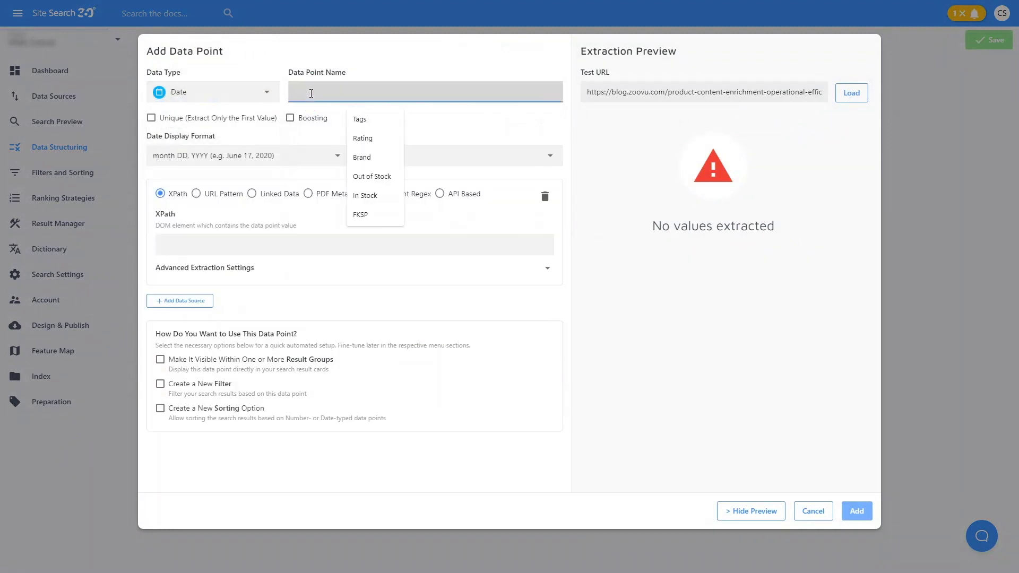
{"action": "type", "text": "Public"}
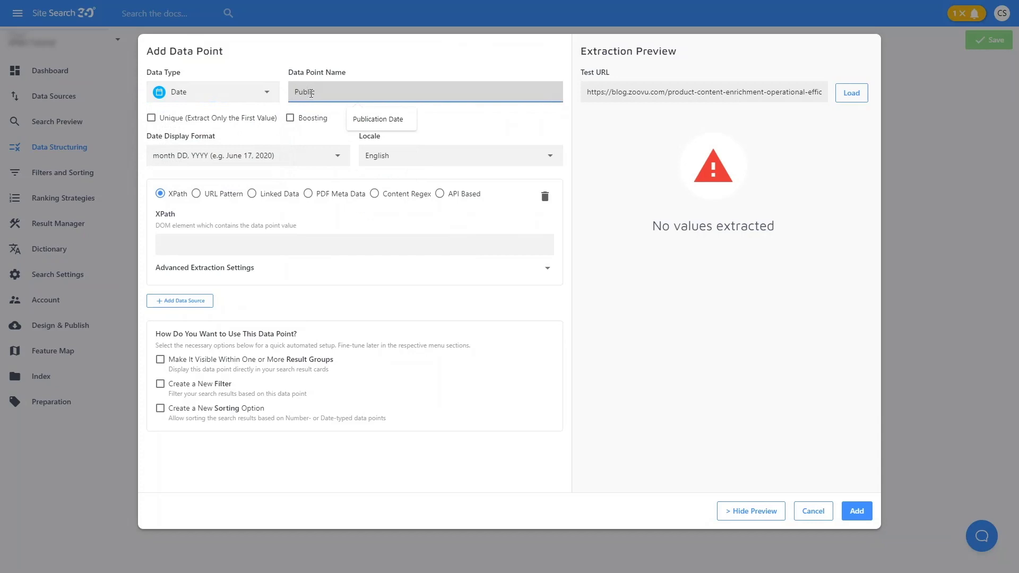
{"action": "type", "text": "ation Date"}
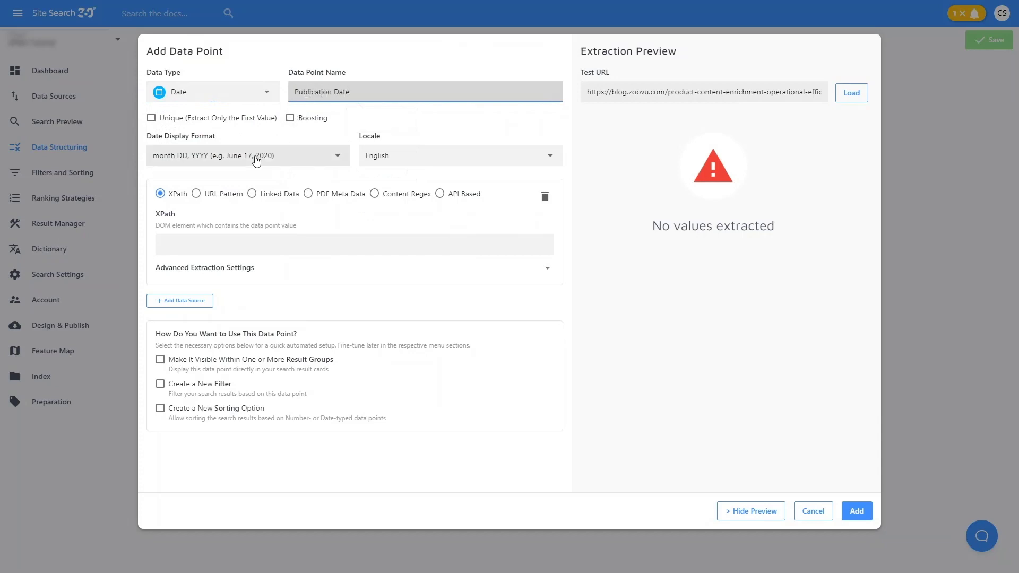
- Display it in DD month YYYY format and extract the date from linked data
{"action": "left_click", "coordinate": [255, 161]}
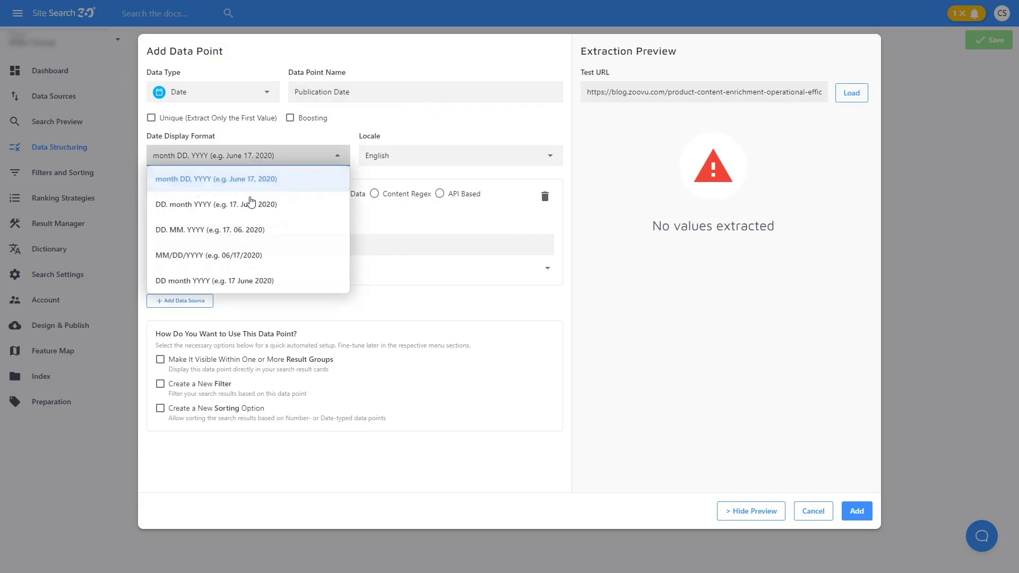
{"action": "left_click", "coordinate": [245, 282]}
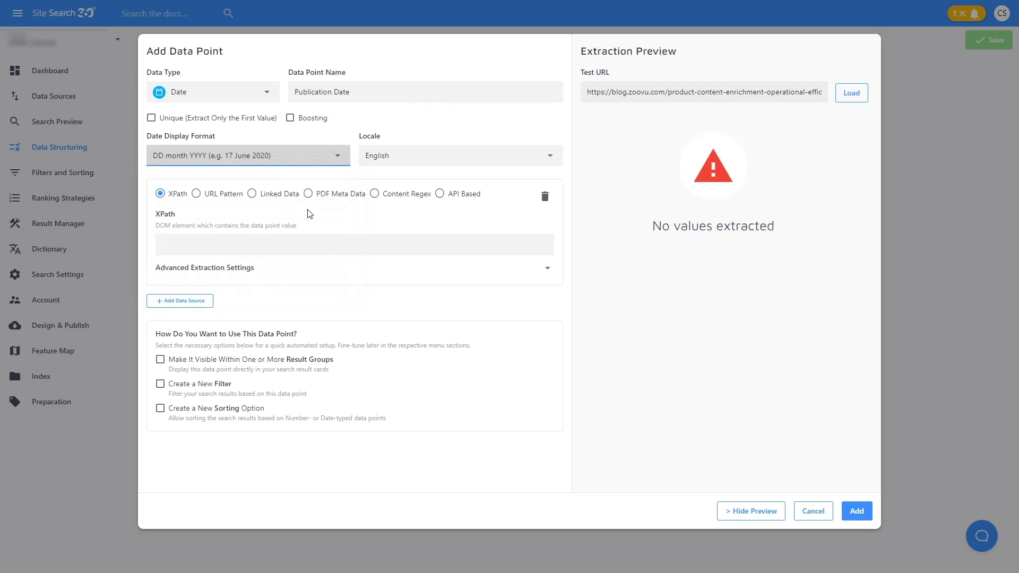
{"action": "left_click", "coordinate": [274, 195]}
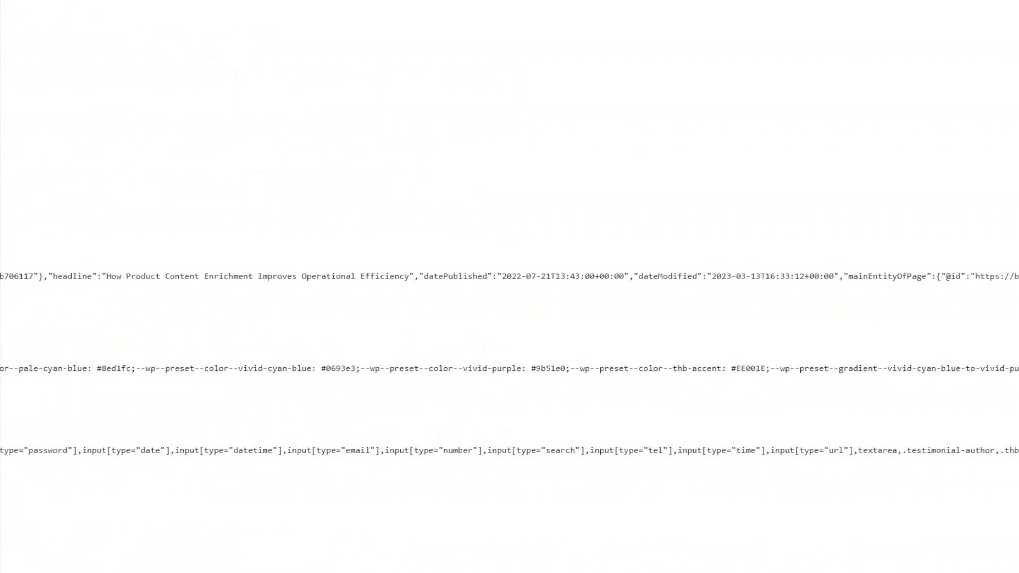
- Highlight the datePublished key in the blog post's JSON-LD page source
{"action": "left_click_drag", "start_coordinate": [348, 275], "coordinate": [423, 274]}
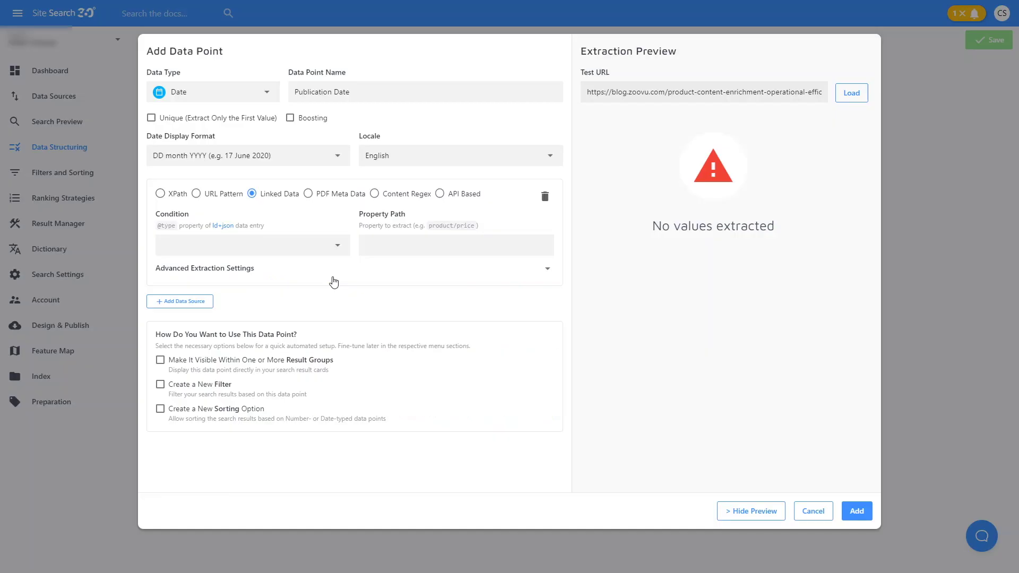
- Read the date from Article's datePublished, make it a new sorting option, and add it
{"action": "left_click", "coordinate": [289, 247]}
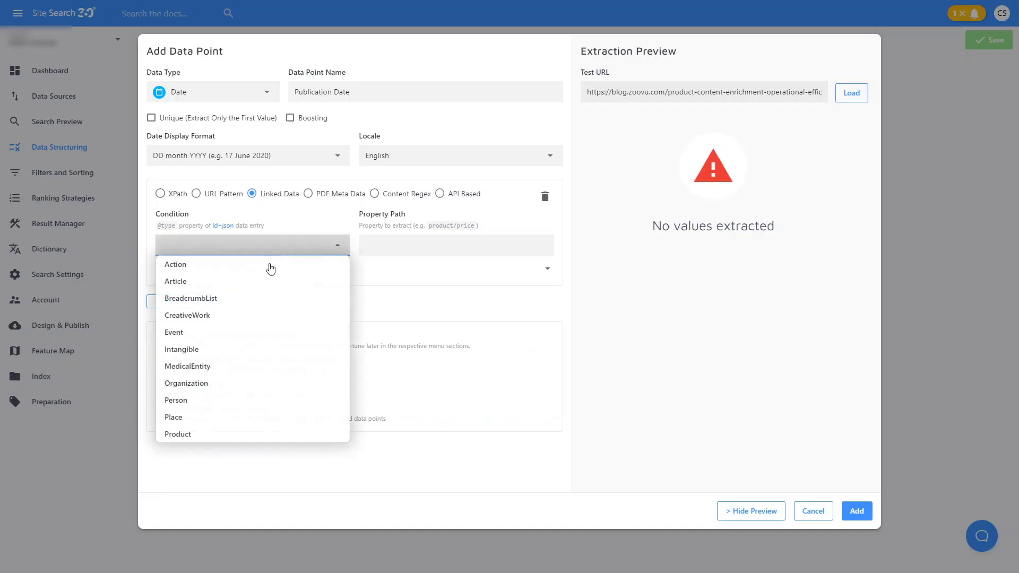
{"action": "left_click", "coordinate": [227, 282]}
{"action": "left_click", "coordinate": [392, 245]}
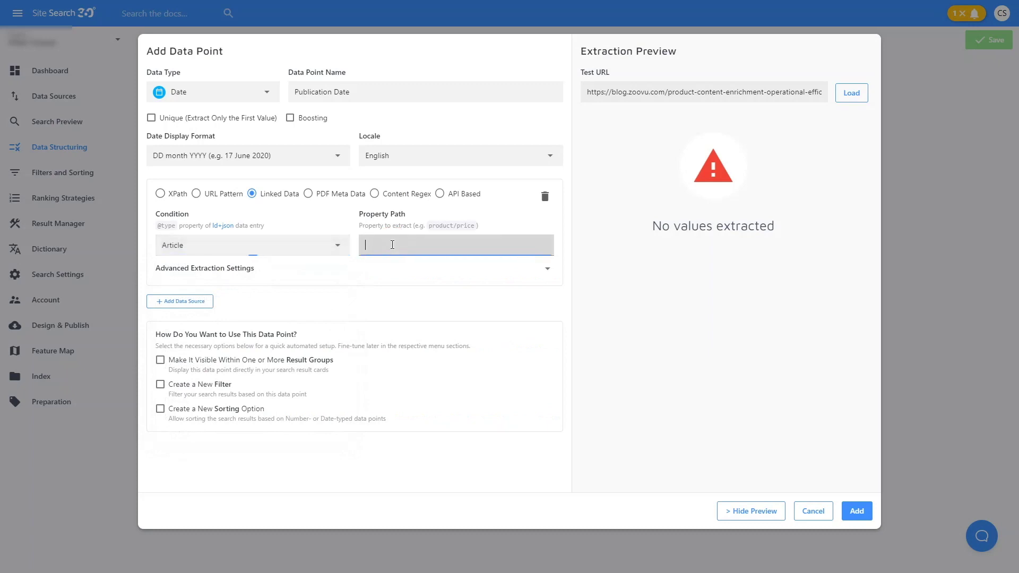
{"action": "type", "text": "datePublished"}
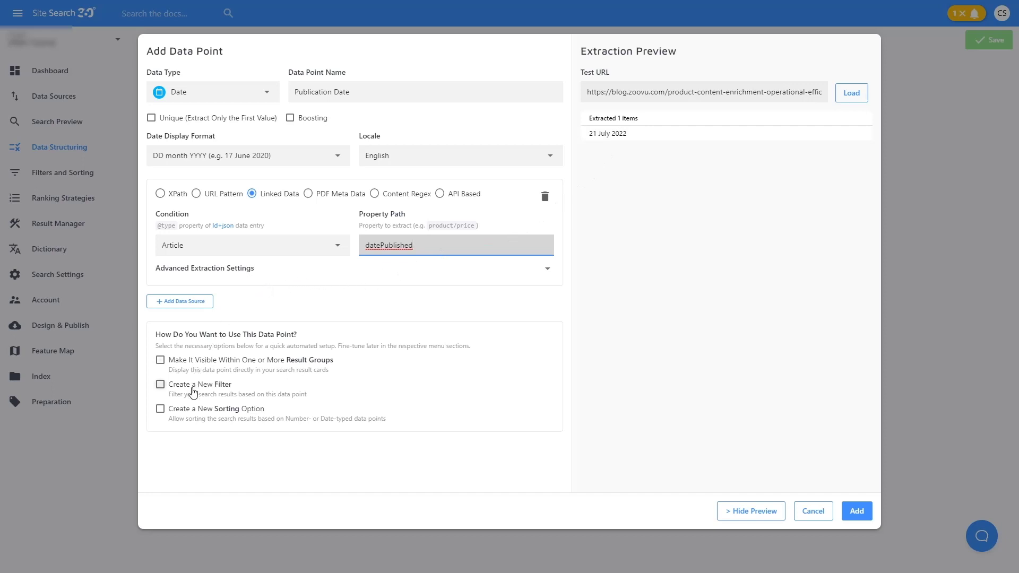
{"action": "left_click", "coordinate": [191, 412]}
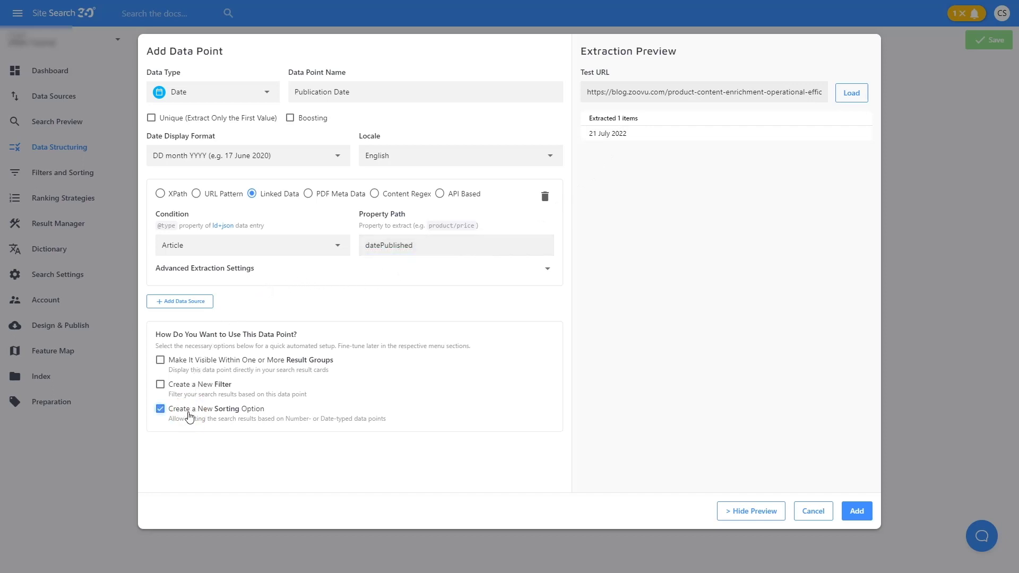
{"action": "left_click", "coordinate": [857, 511]}
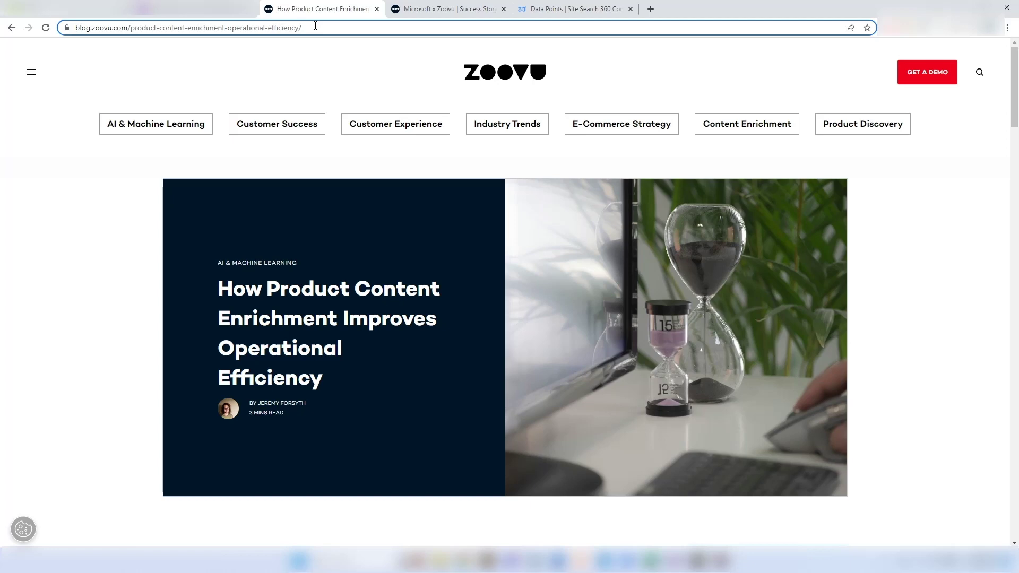
- Switch to the Microsoft x Zoovu customer story tab and select its address
{"action": "key", "text": "ctrl+Tab"}
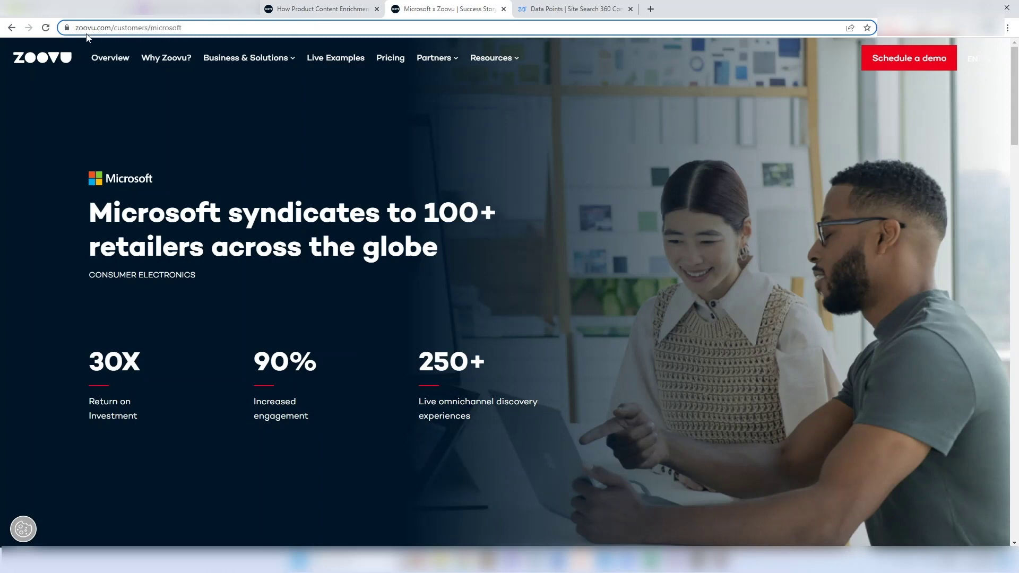
{"action": "left_click", "coordinate": [192, 28]}
{"action": "key", "text": "ctrl+c"}
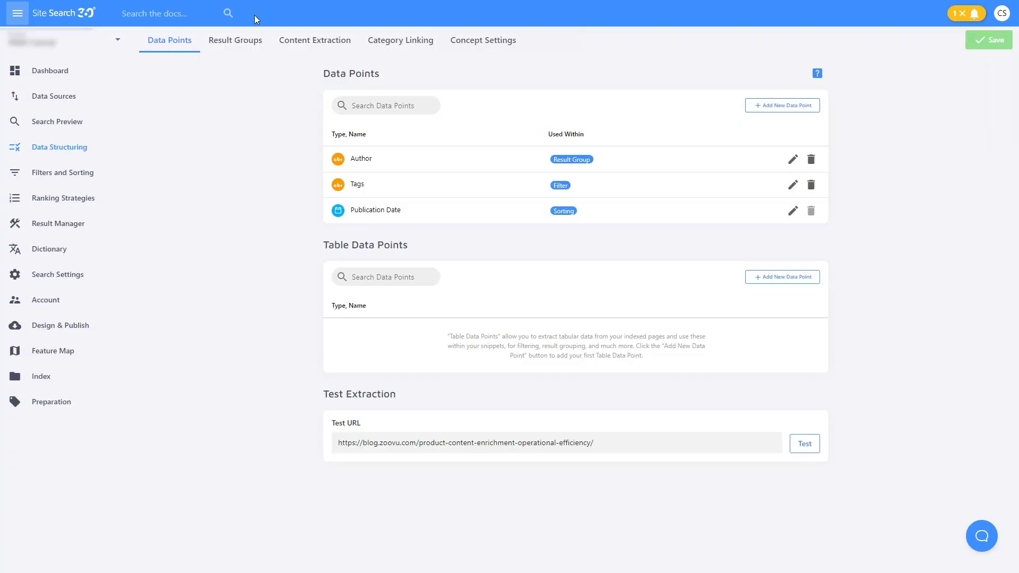
- Start a new data point named Brand, tested against the Microsoft customer story URL
{"action": "left_click", "coordinate": [778, 108]}
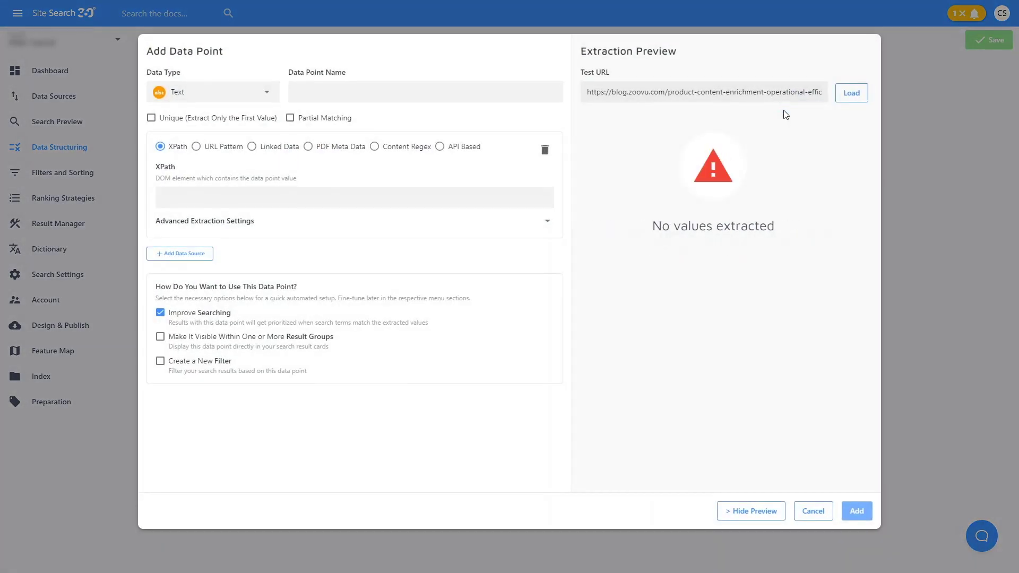
{"action": "triple_click", "coordinate": [780, 94]}
{"action": "key", "text": "ctrl+v"}
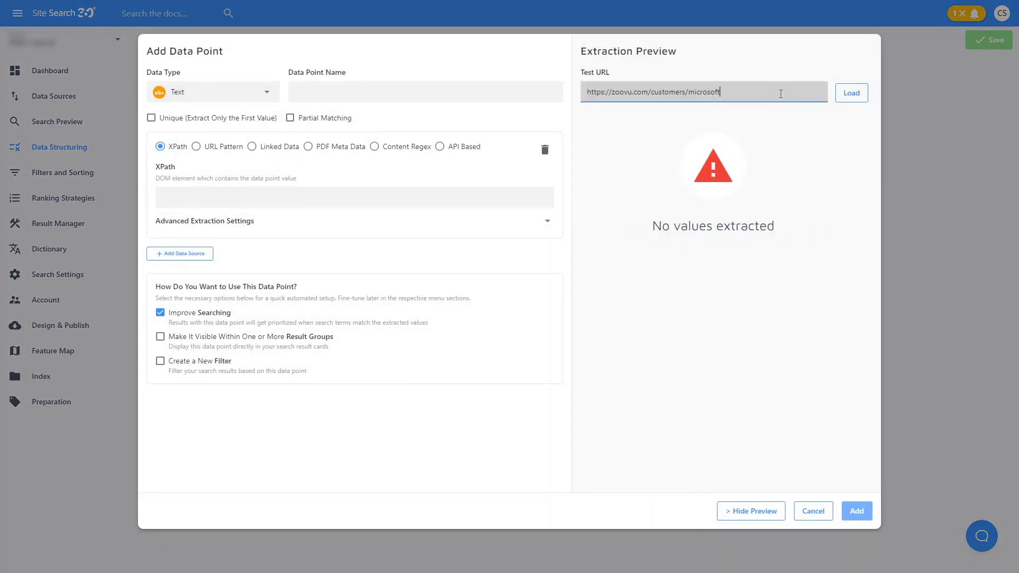
{"action": "left_click", "coordinate": [398, 91]}
{"action": "type", "text": "B"}
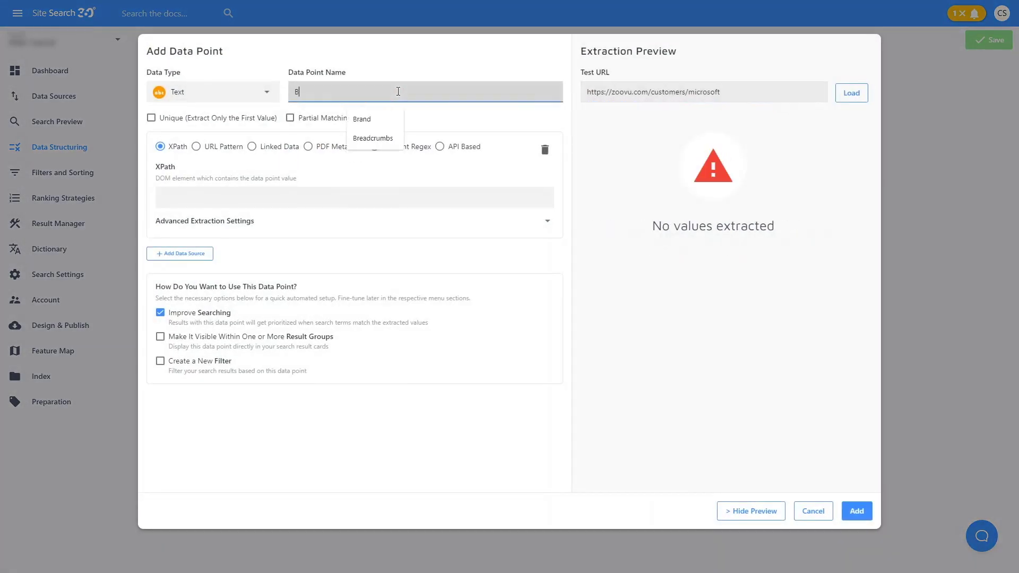
{"action": "type", "text": "rand"}
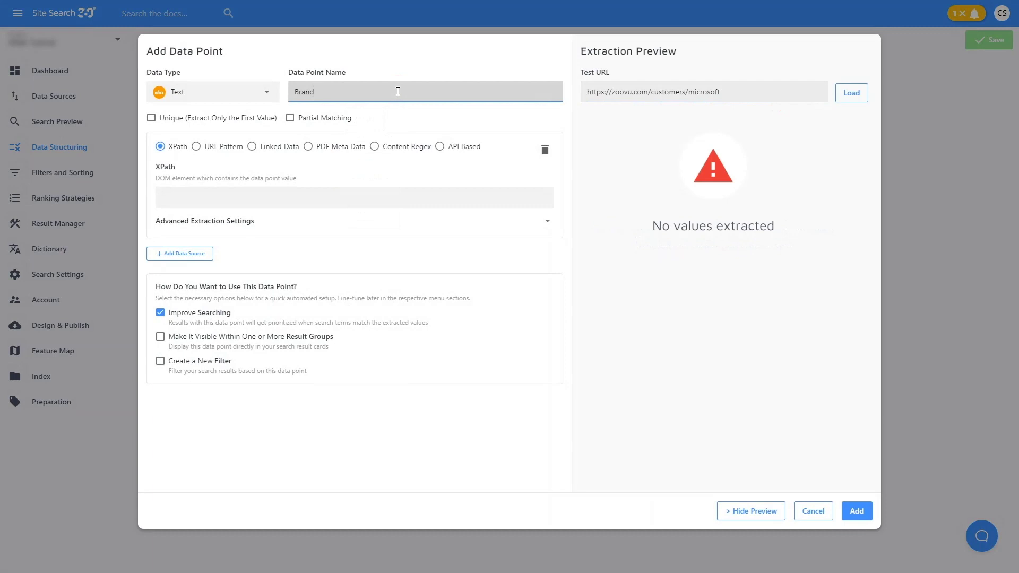
- Extract the Brand value with URL pattern /customers/(.*)
{"action": "left_click", "coordinate": [213, 153]}
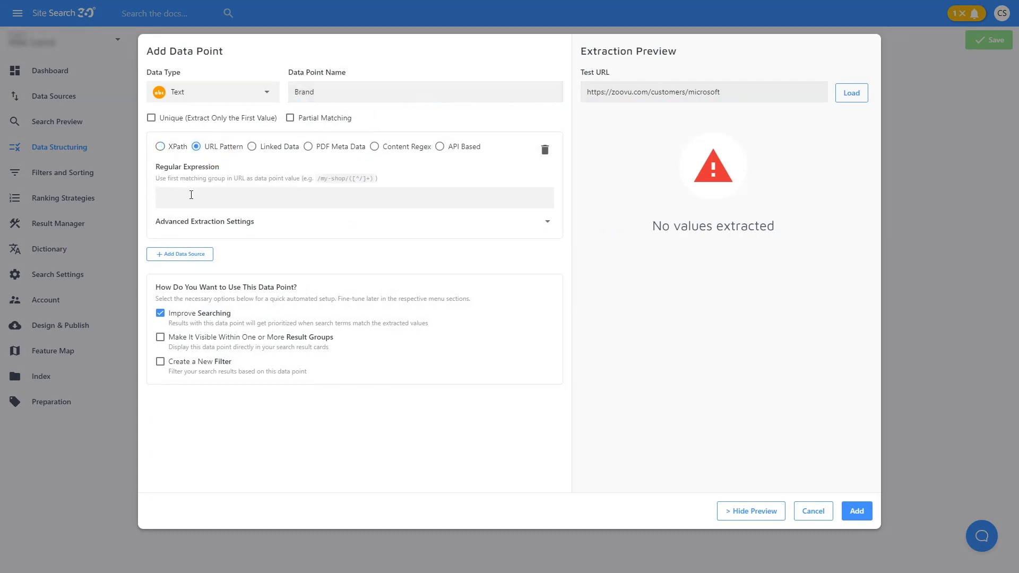
{"action": "left_click", "coordinate": [190, 197]}
{"action": "key", "text": "ctrl+v"}
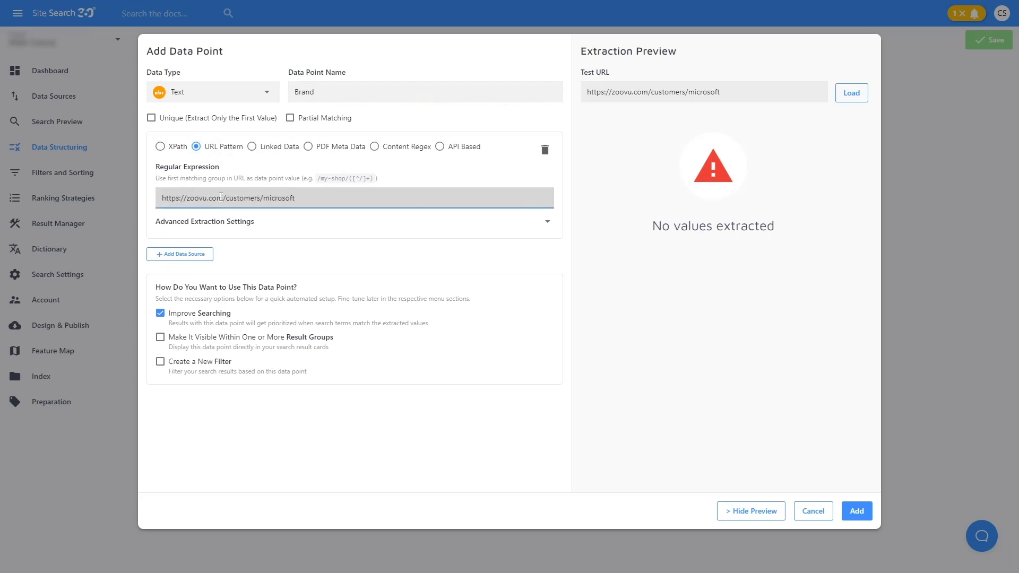
{"action": "left_click_drag", "start_coordinate": [225, 197], "coordinate": [245, 198]}
{"action": "key", "text": "BackSpace"}
{"action": "type", "text": "(.*"}
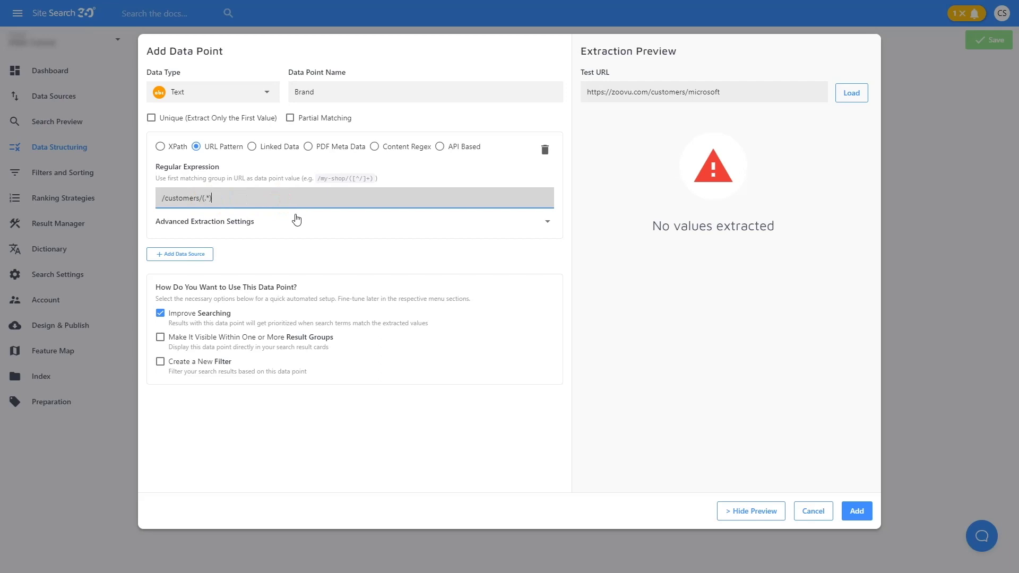
- Capitalize the first letter of extracted brands and create a new filter from them
{"action": "left_click", "coordinate": [296, 219]}
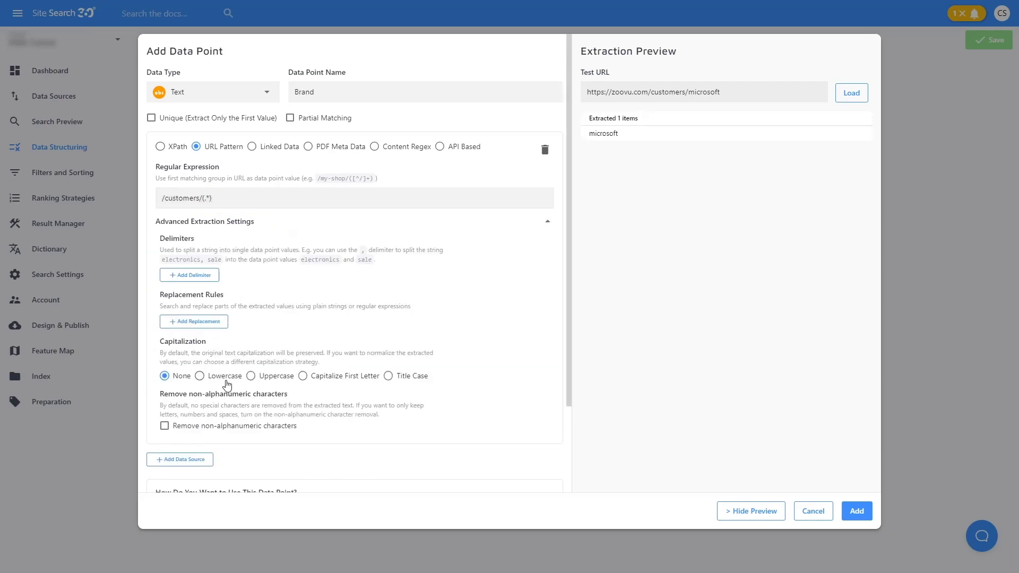
{"action": "left_click", "coordinate": [310, 377]}
{"action": "scroll", "coordinate": [312, 382], "scroll_direction": "down", "scroll_amount": 2}
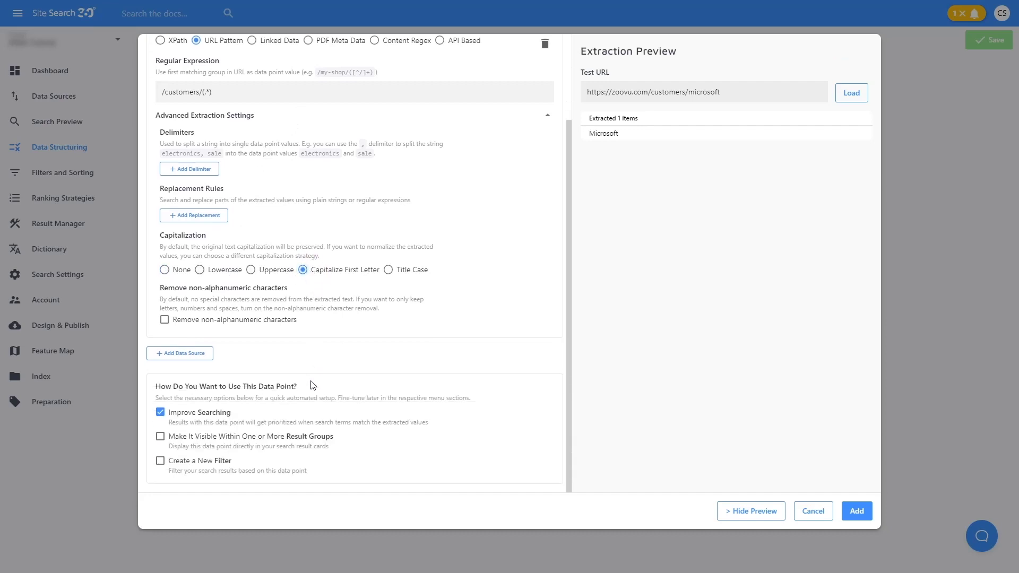
{"action": "left_click", "coordinate": [160, 461]}
{"action": "left_click", "coordinate": [856, 511]}
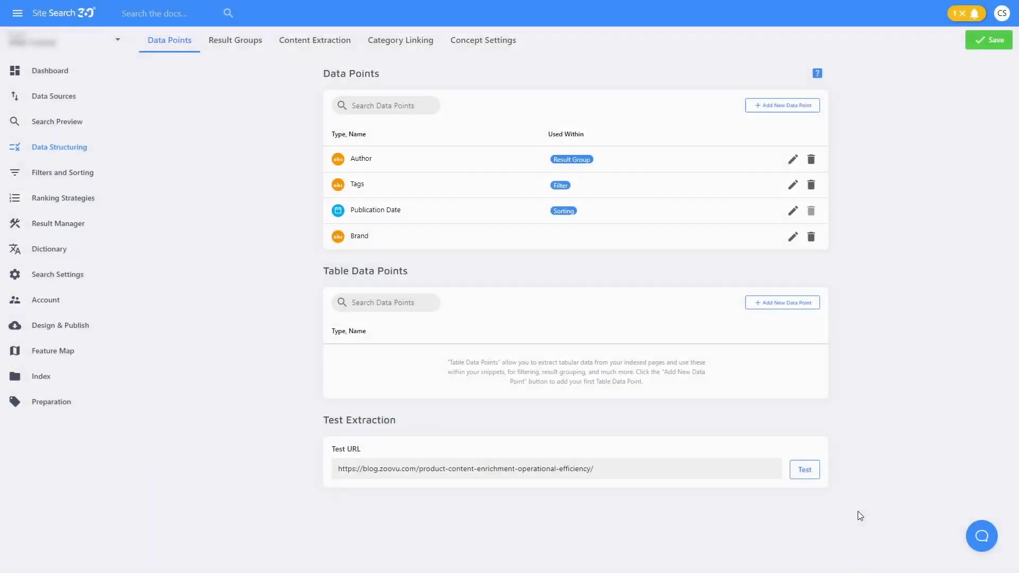